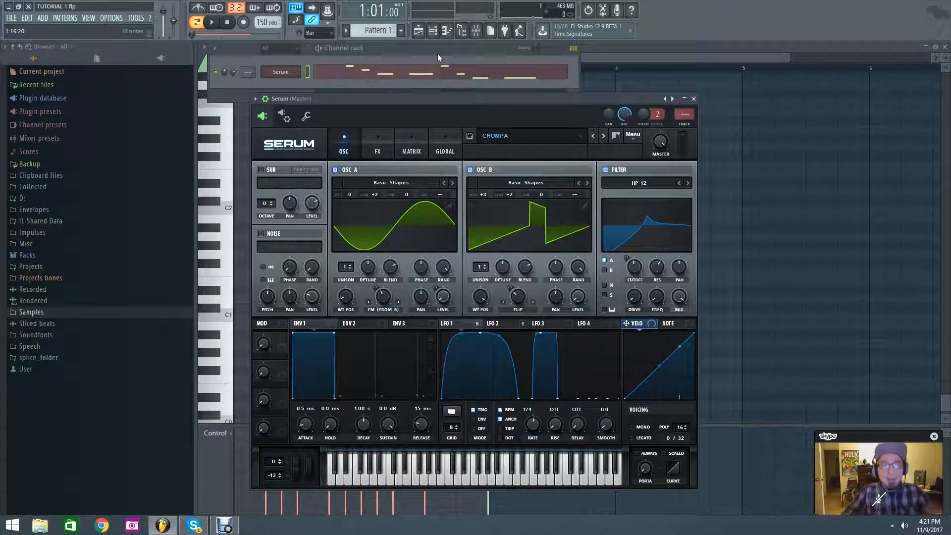
left_click(437, 52)
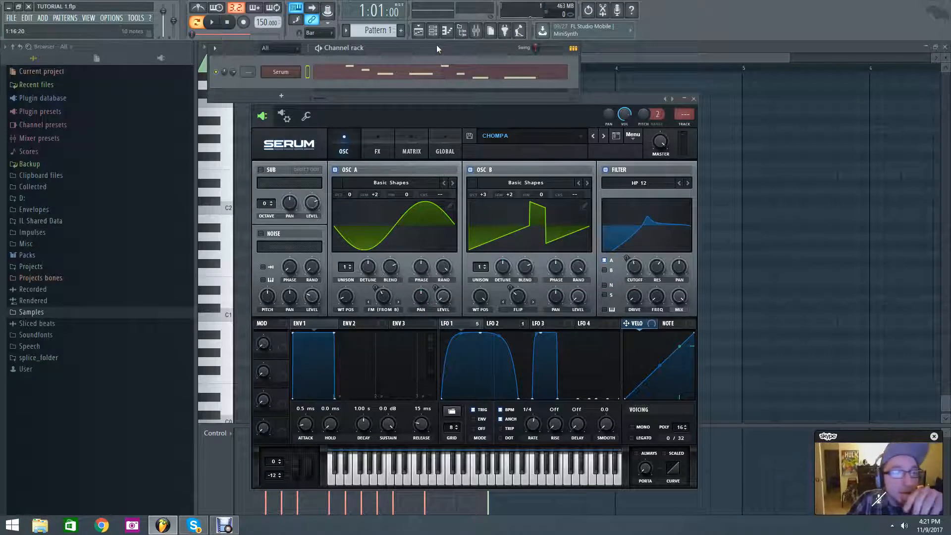
left_click(433, 114)
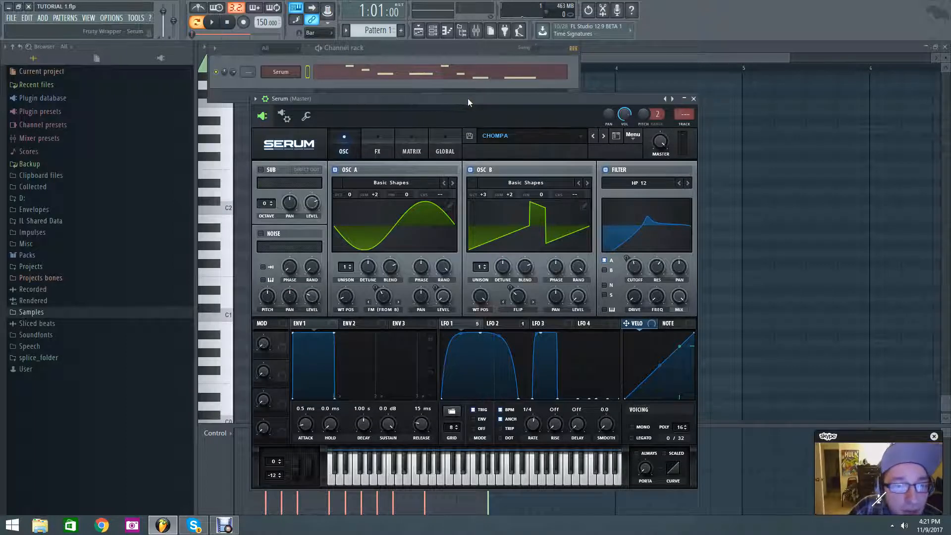
mouse_move(467, 98)
left_mouse_down()
mouse_move(477, 143)
mouse_move(469, 110)
left_mouse_up()
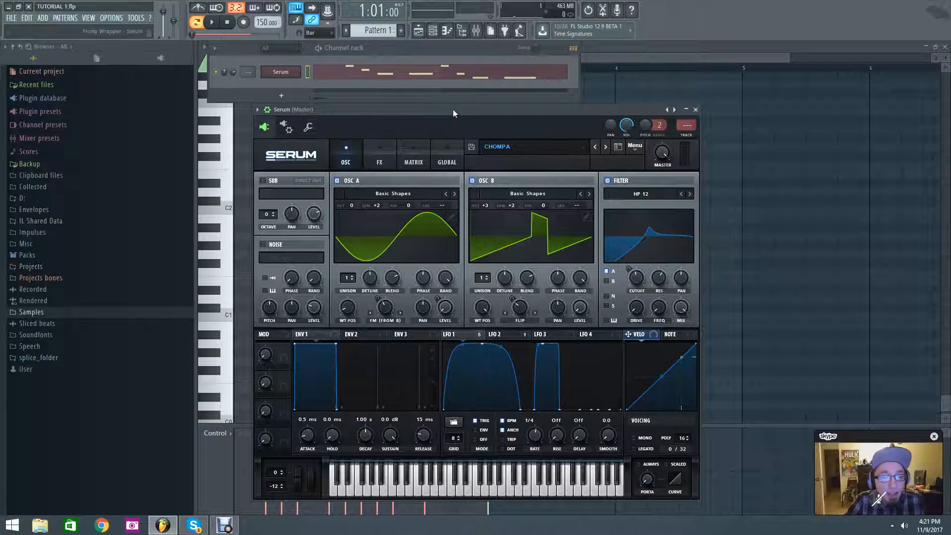
left_click_drag(453, 109, 468, 111)
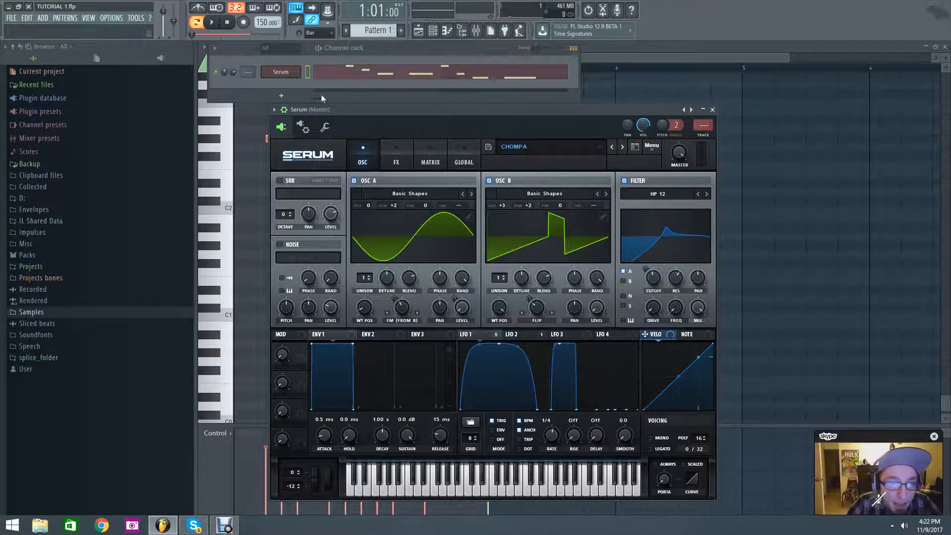
- Open the Serum channel's piano roll and select the notes in the first two bars
left_click(349, 73)
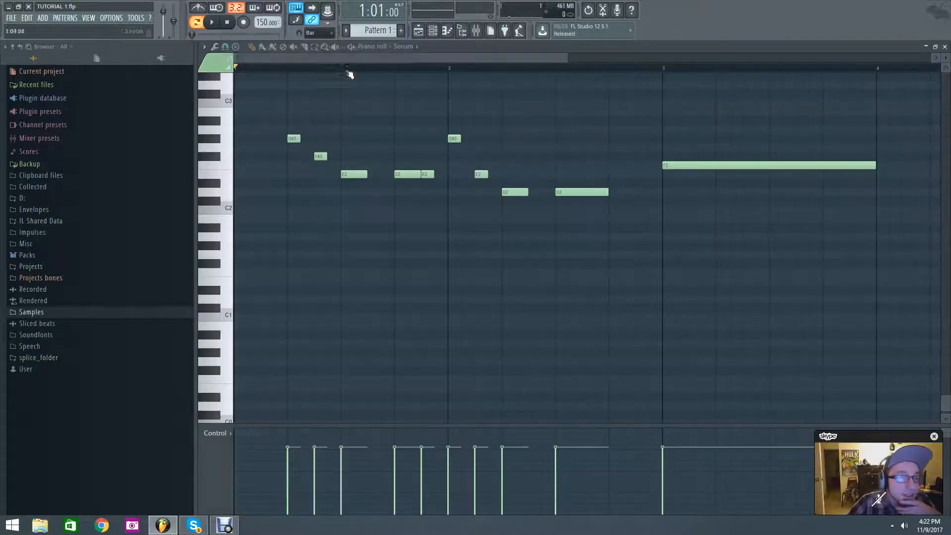
left_click(315, 46)
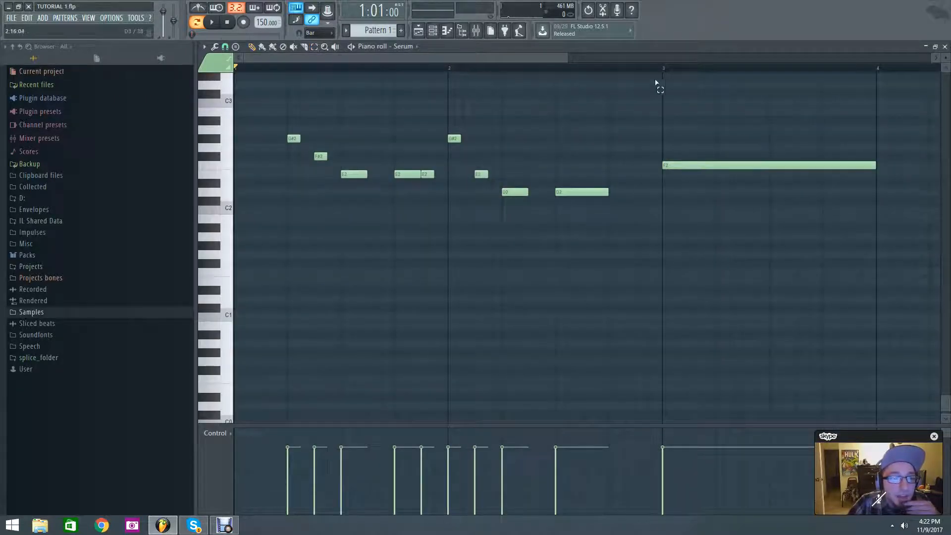
left_click_drag(662, 75, 235, 86)
- Reopen the Serum plugin window from the channel rack and play back the selected two bars
left_click(418, 30)
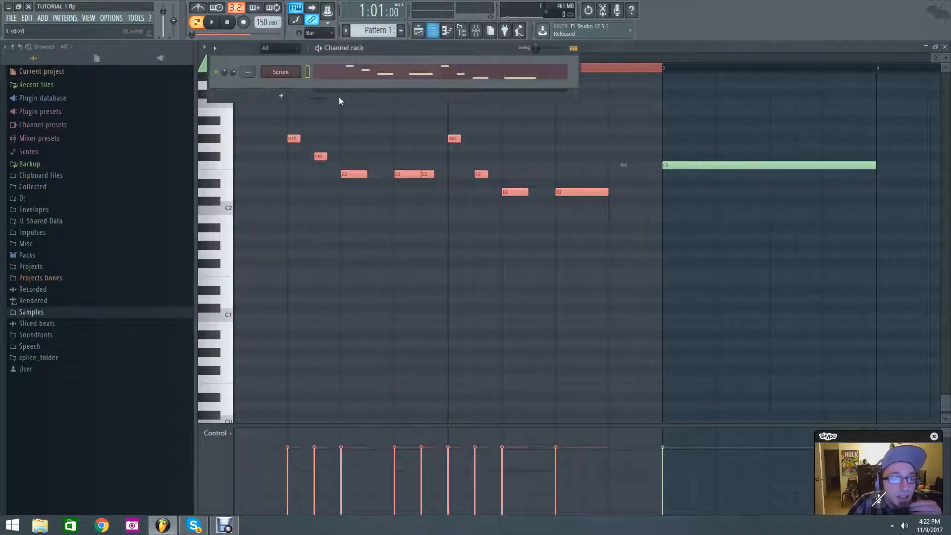
left_click(280, 72)
left_click(212, 22)
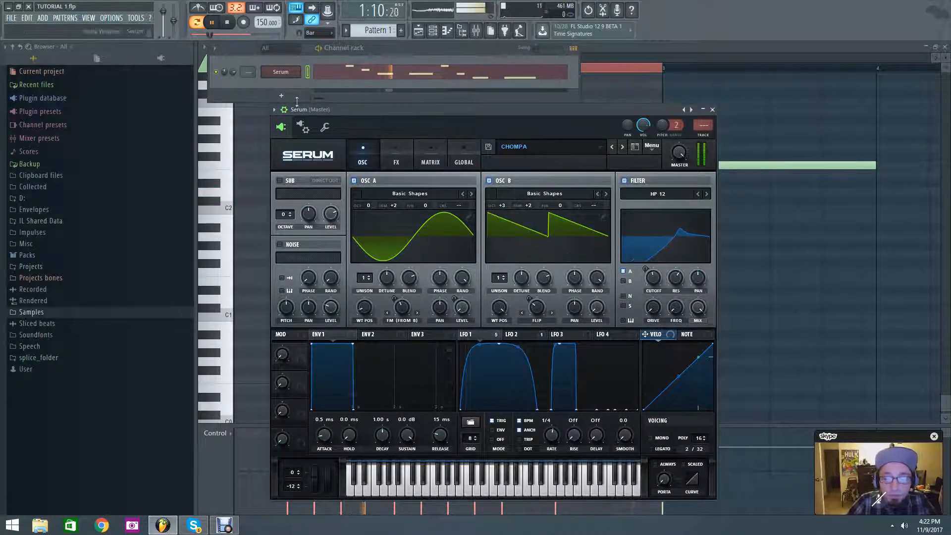
left_click(235, 28)
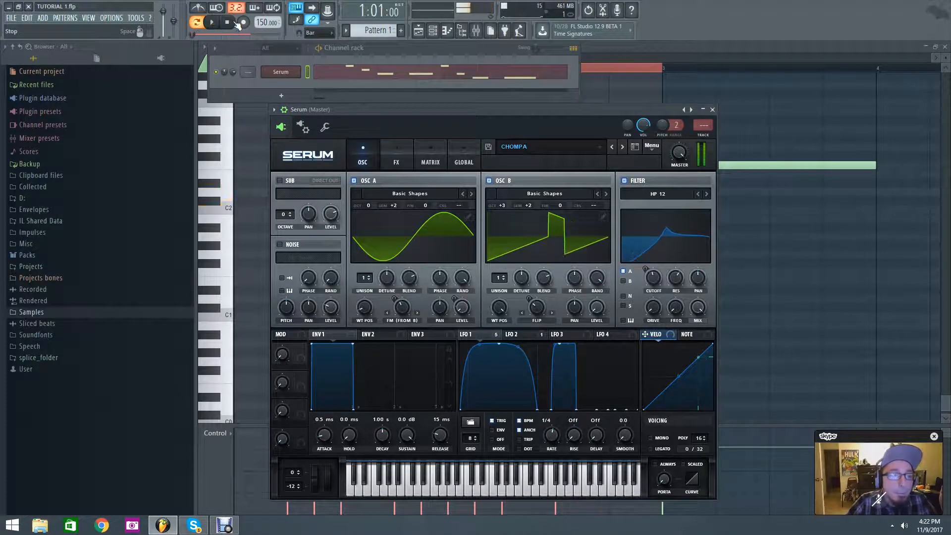
left_click_drag(453, 108, 450, 93)
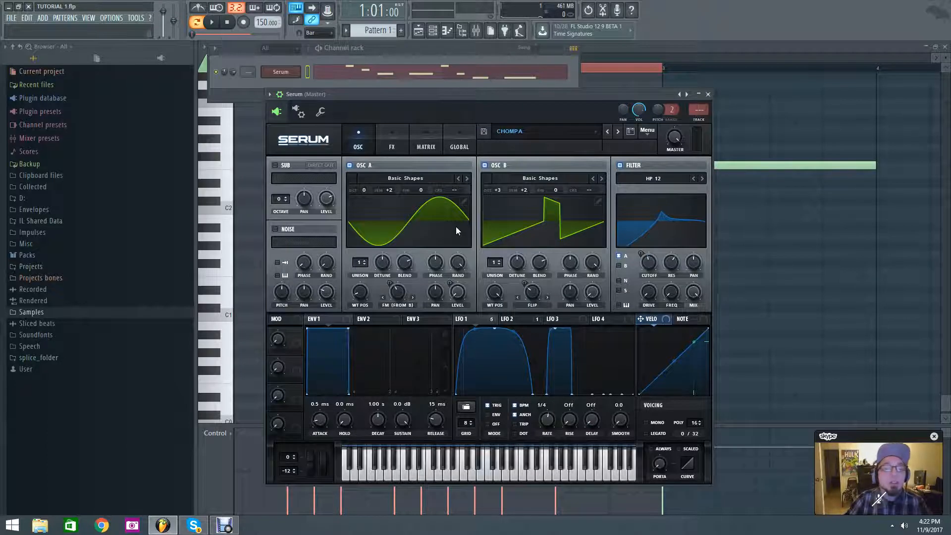
- Look through oscillator A's wavetable categories and switch the waveform displays of oscillators A and B to the 3D view
left_click(396, 178)
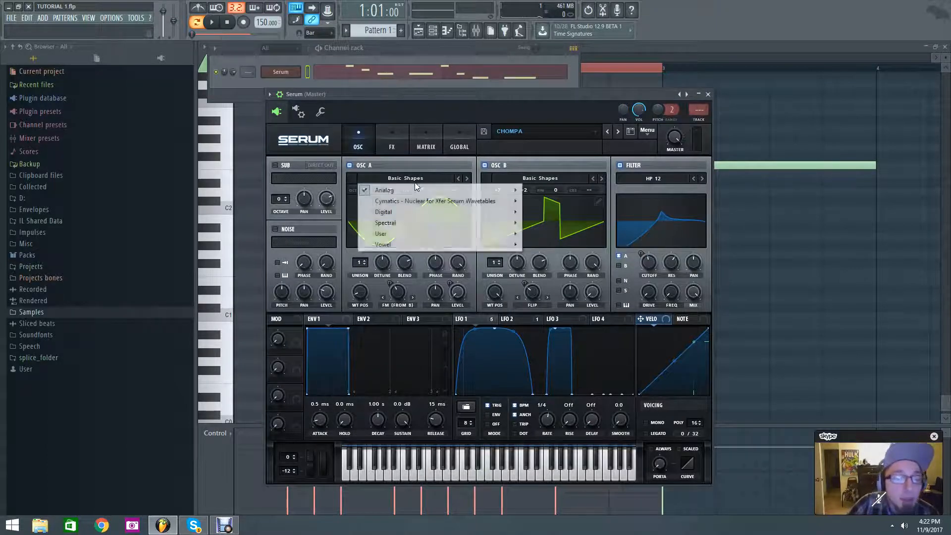
left_click(547, 236)
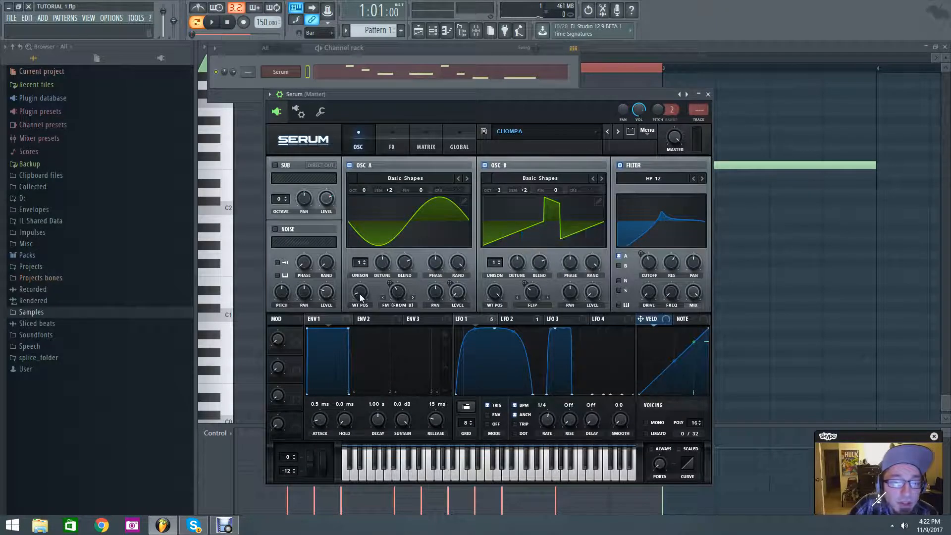
left_click(398, 234)
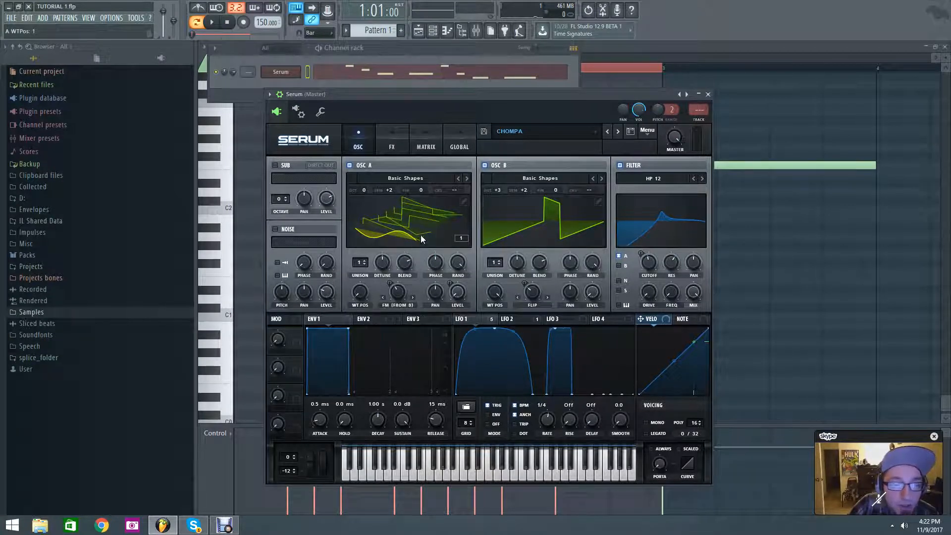
left_click(525, 226)
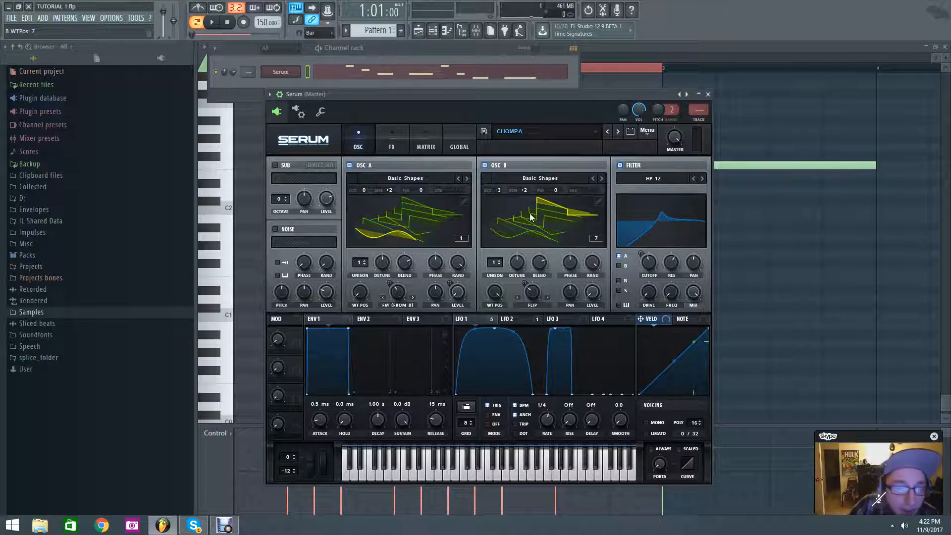
- Check oscillator A's semitone and oscillator B's octave tuning, and set oscillator B's level to 0%
mouse_move(390, 189)
left_mouse_down()
mouse_move(390, 200)
mouse_move(391, 188)
left_mouse_up()
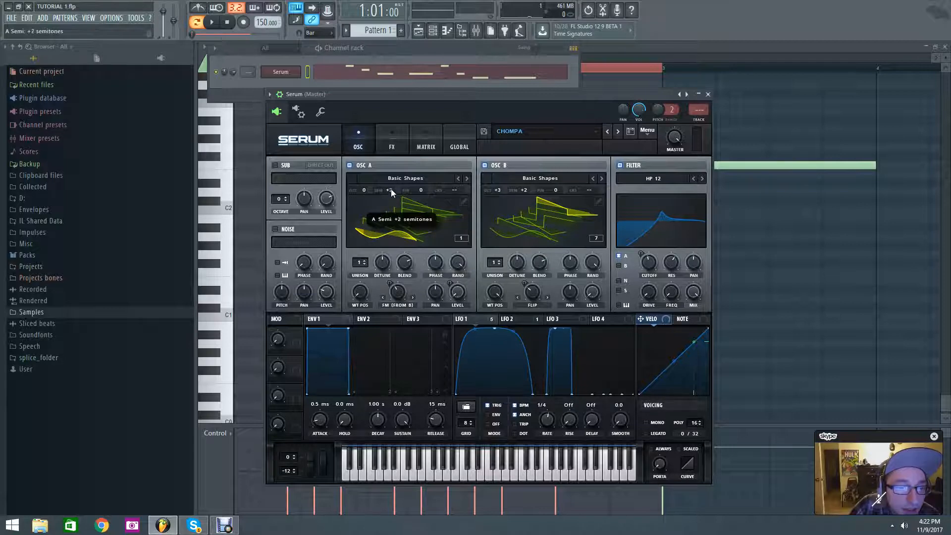
mouse_move(496, 190)
left_mouse_down()
mouse_move(501, 204)
mouse_move(501, 189)
left_mouse_up()
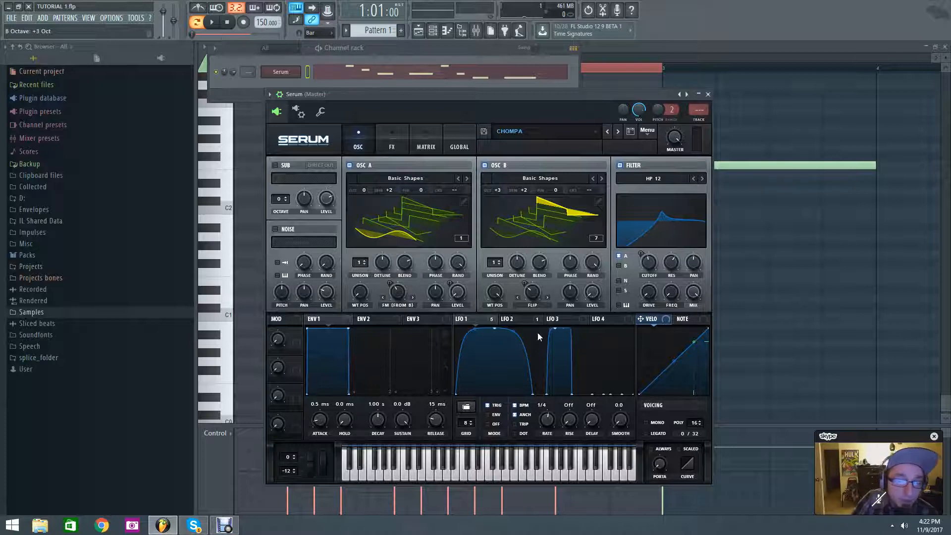
left_click_drag(590, 297, 581, 345)
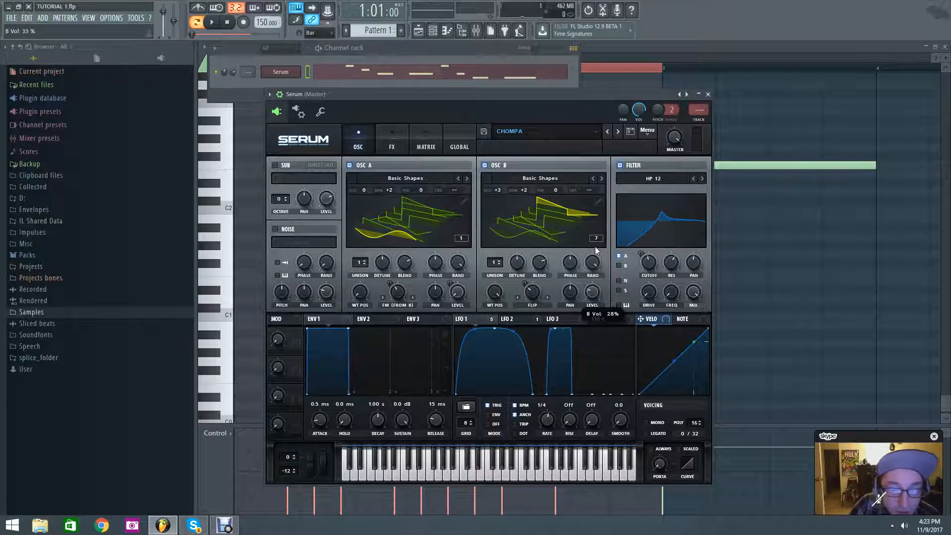
- Select LFO 1 and review its modulation destinations in the matrix, then return to the oscillator page
left_click(464, 319)
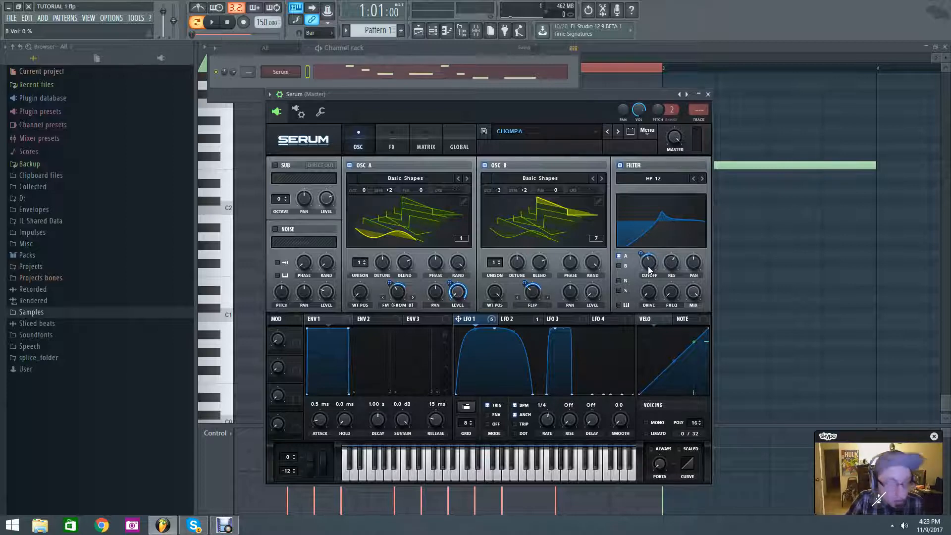
left_click(427, 147)
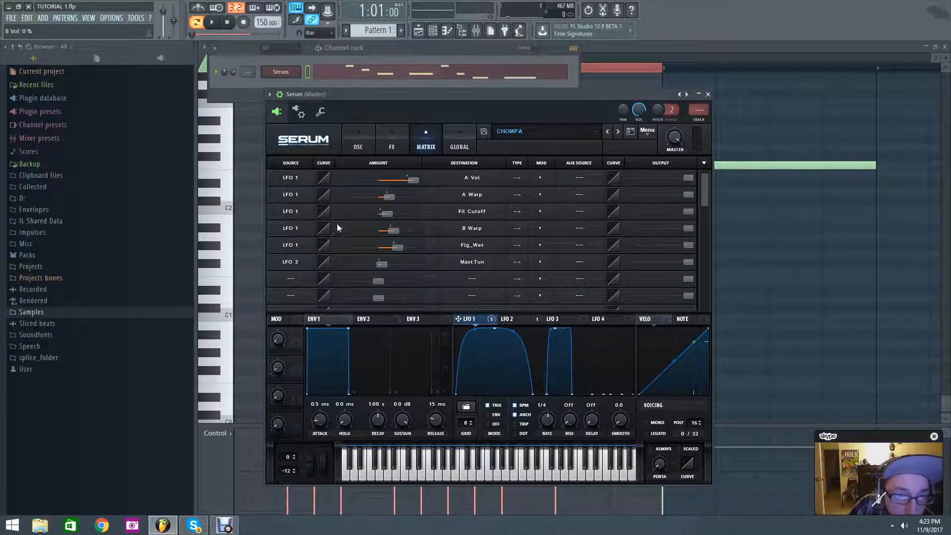
left_click(518, 212)
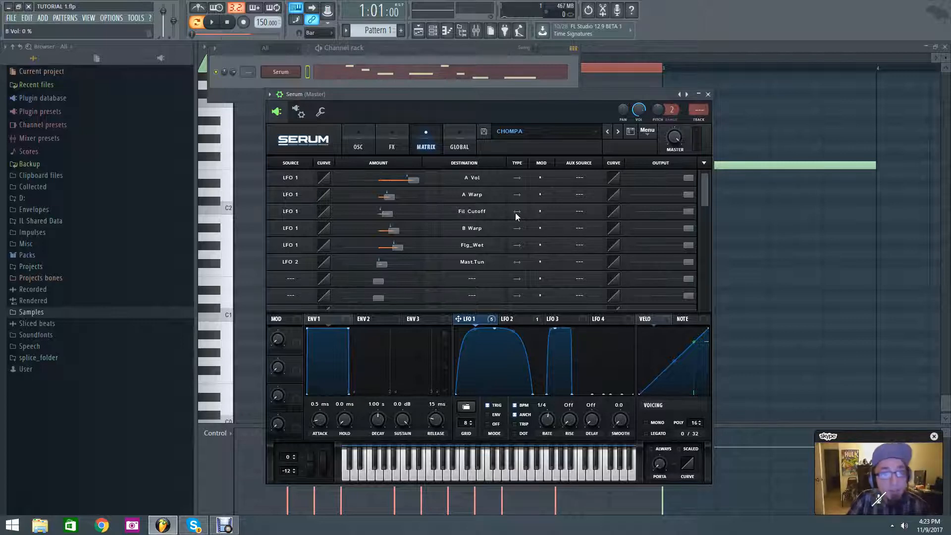
left_click(354, 144)
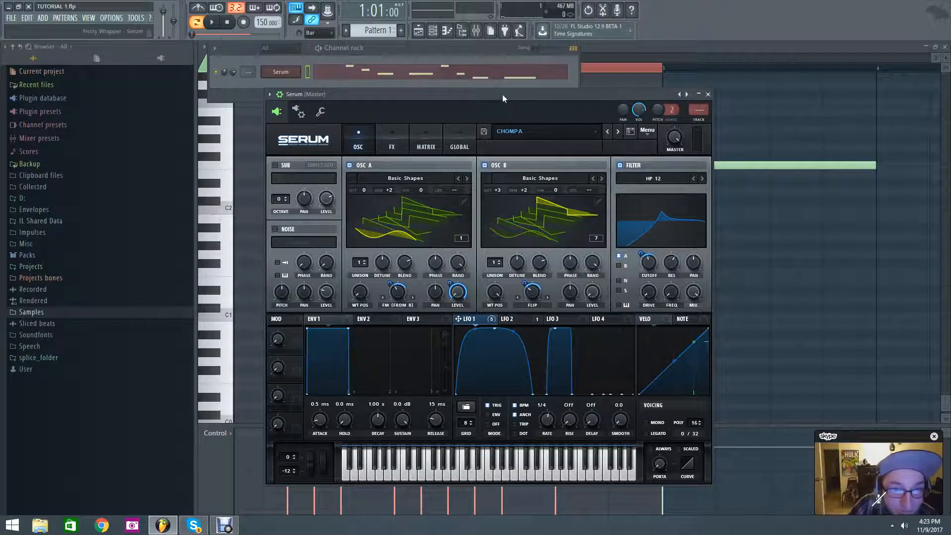
- Toggle oscillator A's filter routing off and back on
left_click_drag(502, 94, 502, 98)
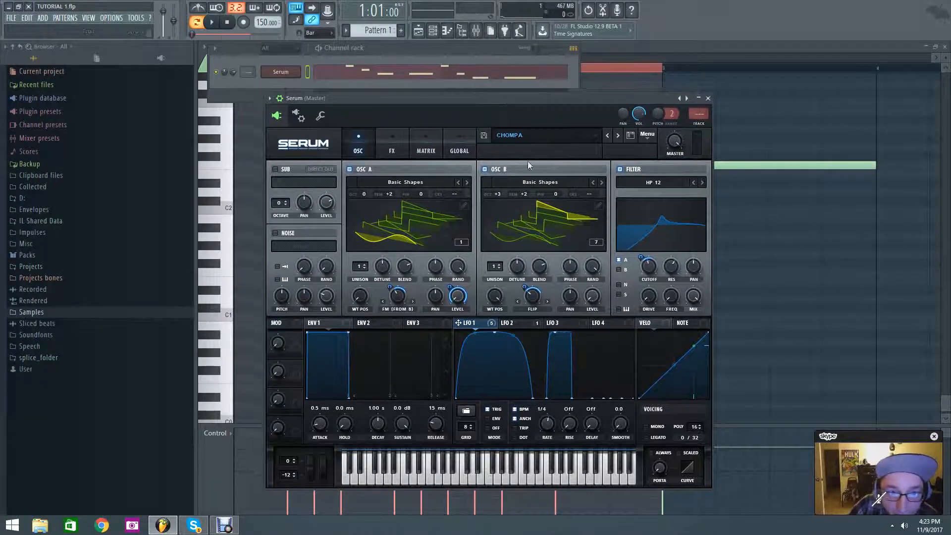
left_click(619, 260)
left_click(620, 260)
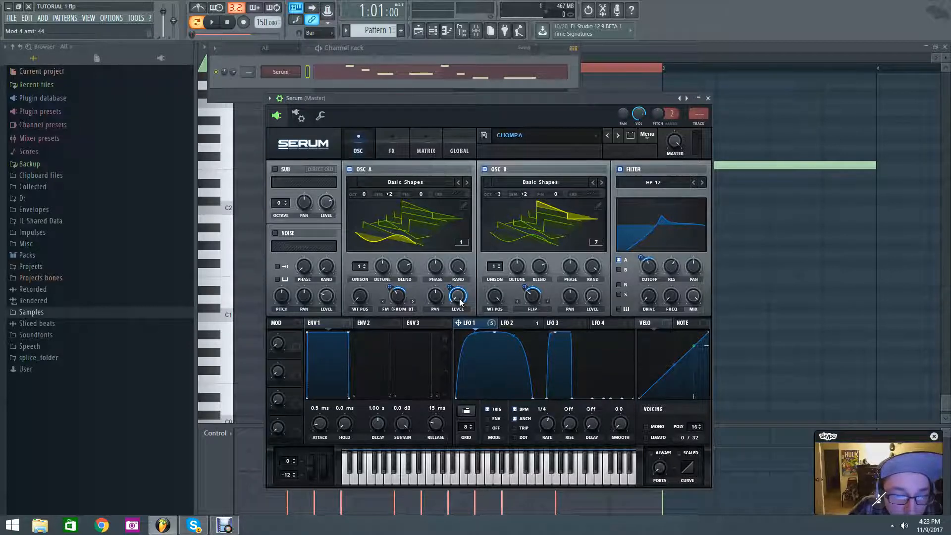
- Show Serum's effects rack, turn the flanger on and play the pattern to hear it
left_click(399, 154)
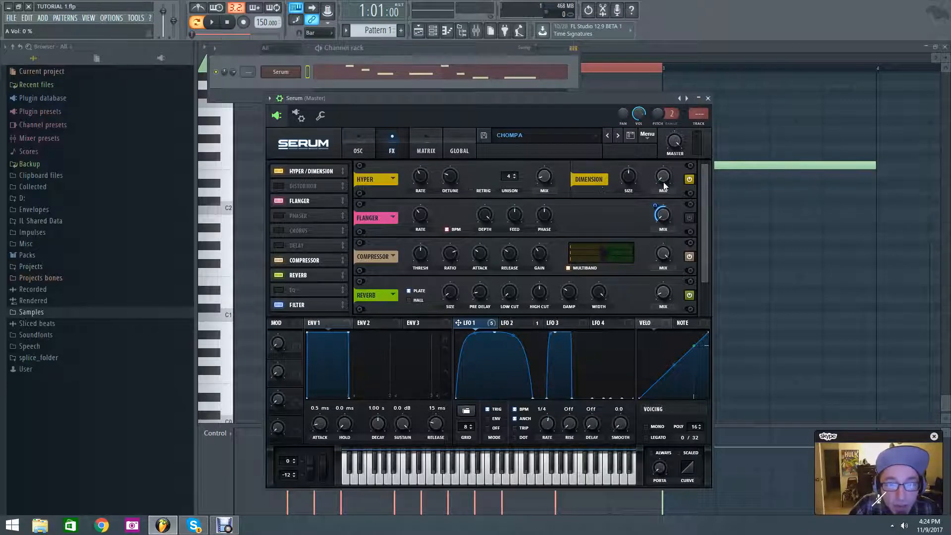
mouse_move(664, 186)
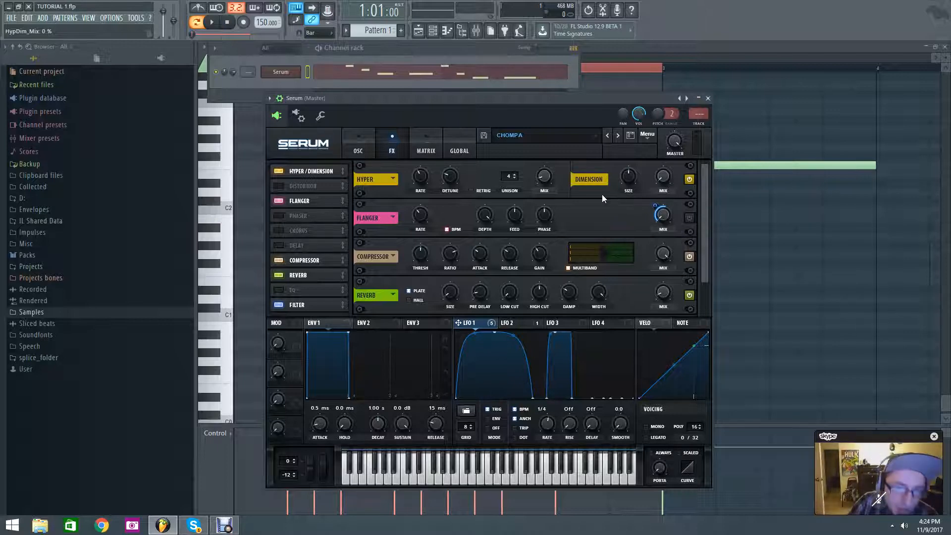
left_click(690, 218)
left_click(211, 22)
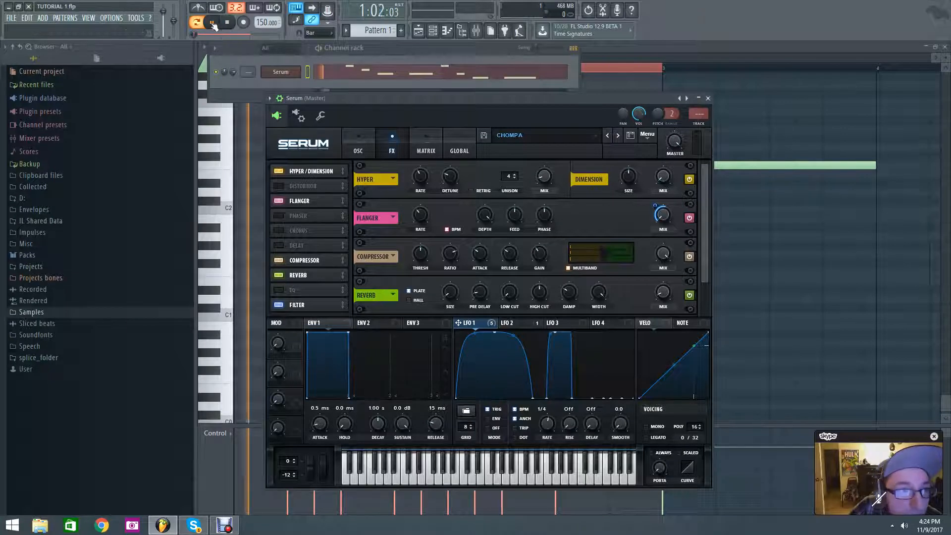
left_click(226, 21)
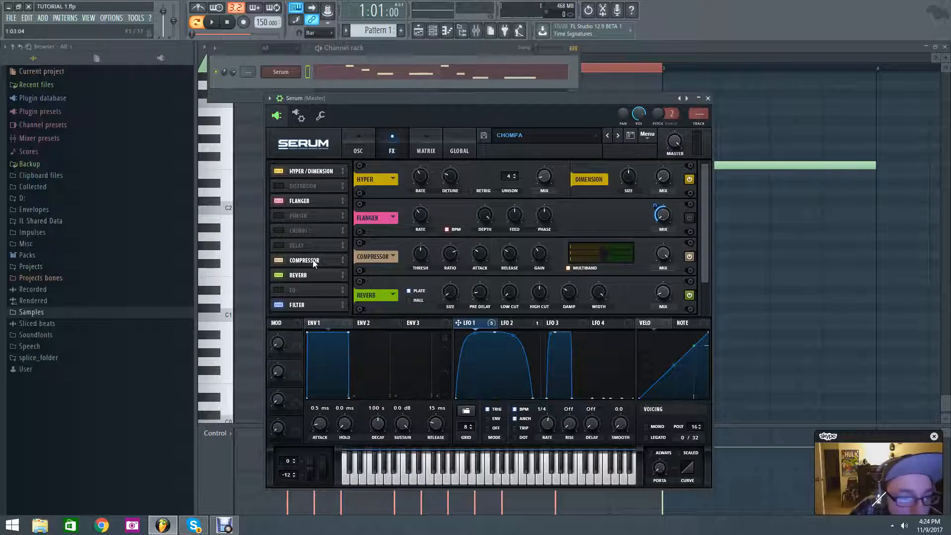
- Disable the flanger in the effects list and play the pattern without it
left_click(278, 200)
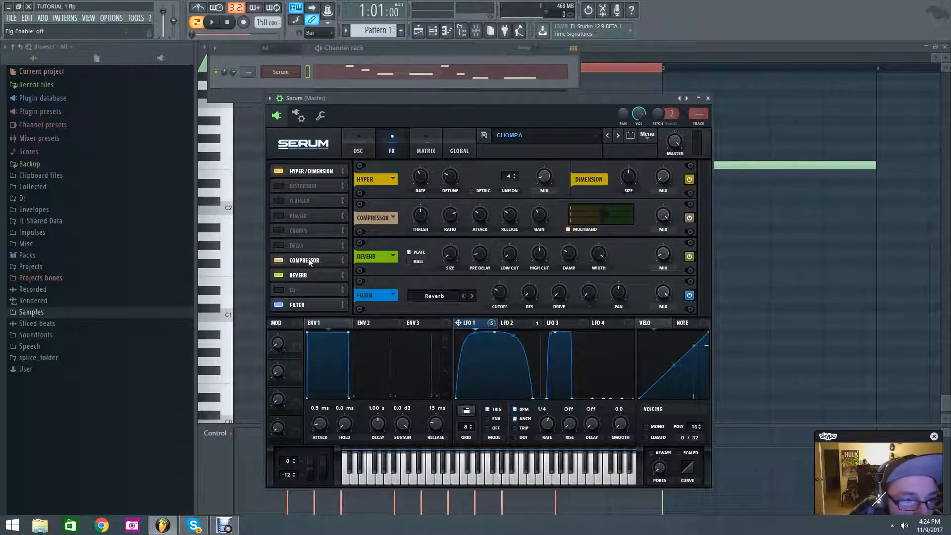
left_click(212, 21)
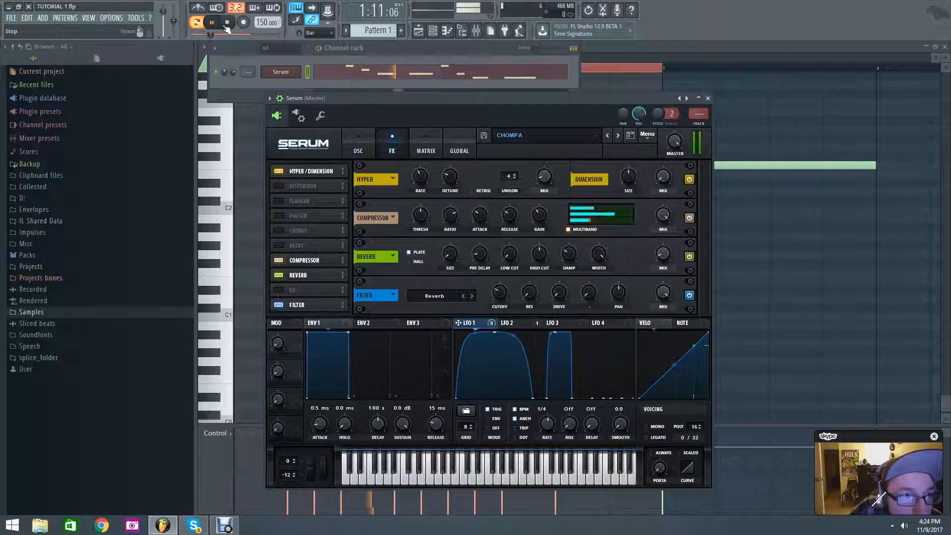
left_click(227, 23)
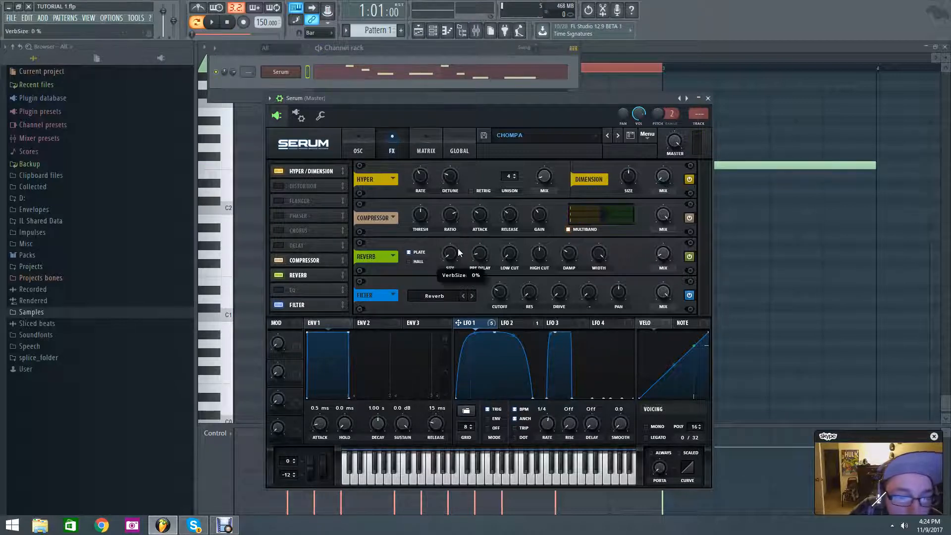
- Set the reverb effect's size to 2%
left_click_drag(458, 250, 451, 241)
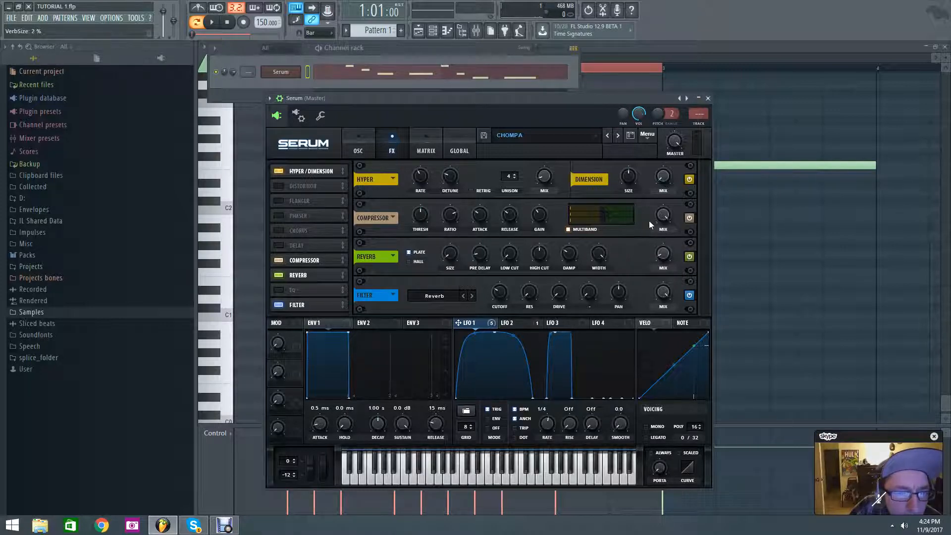
mouse_move(541, 221)
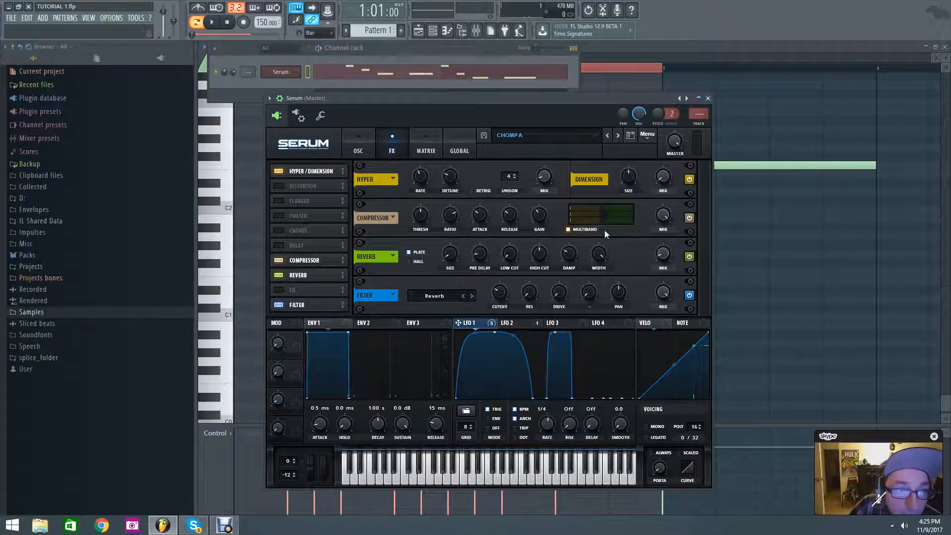
- Compare playback of the pattern with the filter effect bypassed and with it enabled again
left_click(689, 295)
left_click(213, 23)
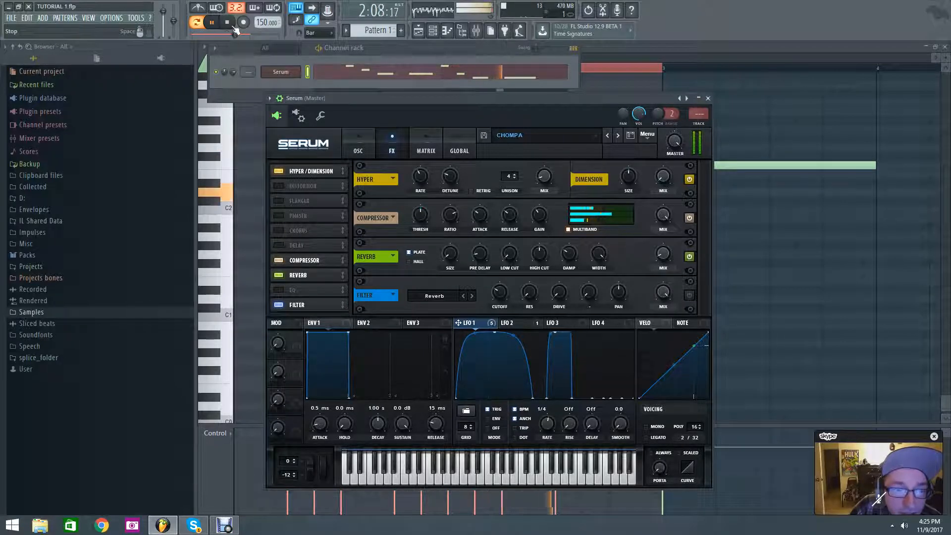
left_click(233, 24)
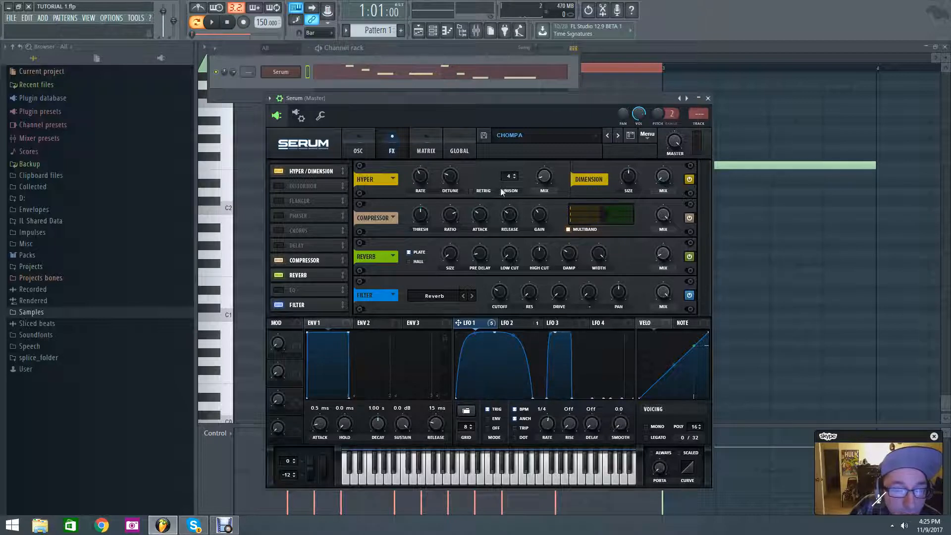
left_click(212, 22)
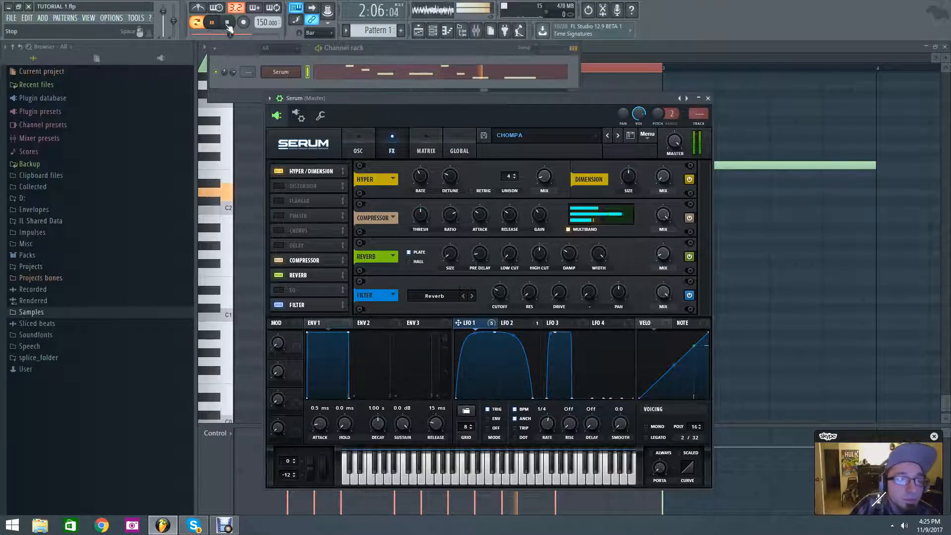
- Stop playback and view LFO 2's curve alongside the oscillator settings
left_click(227, 22)
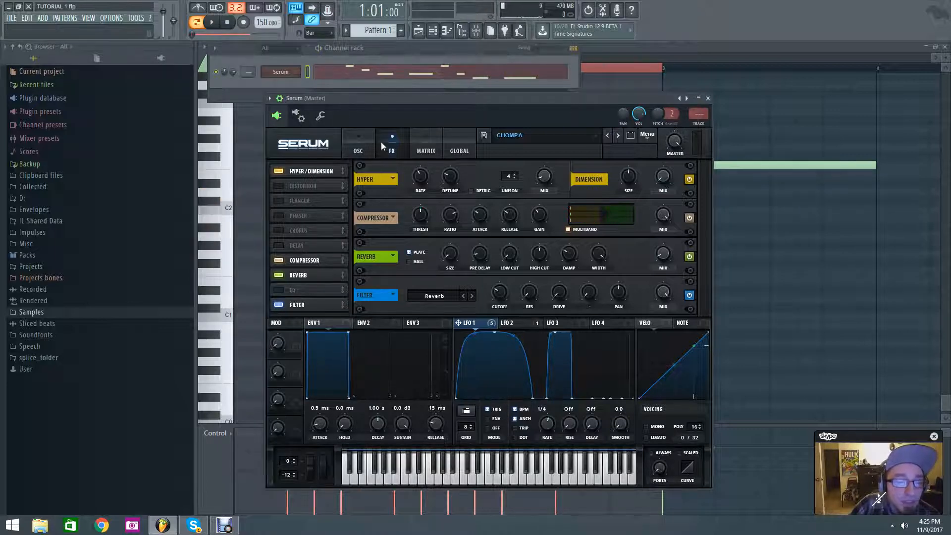
left_click(359, 144)
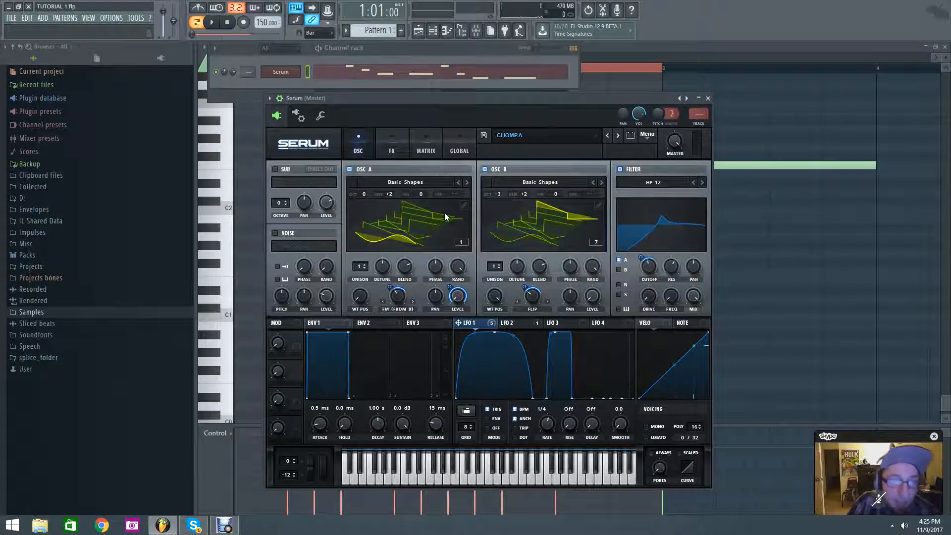
left_click(512, 325)
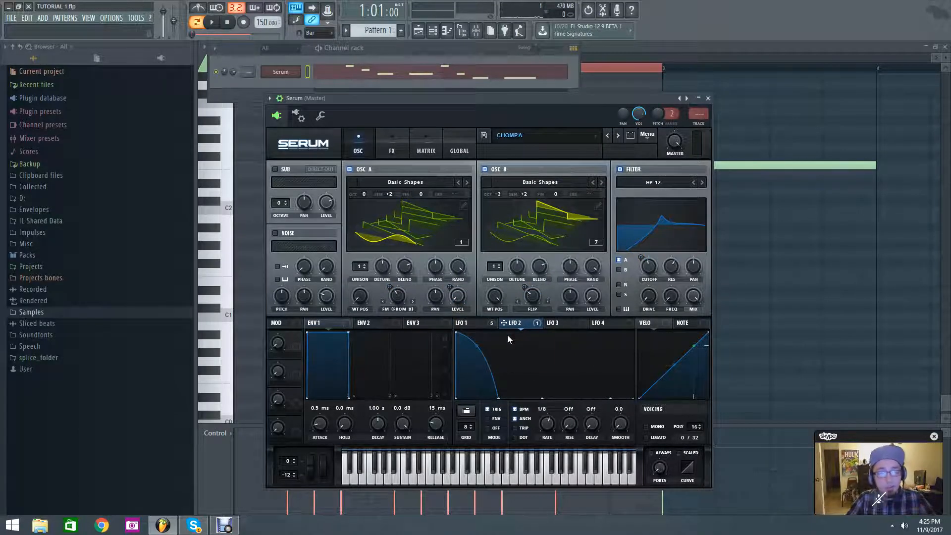
right_click(516, 327)
left_click(509, 349)
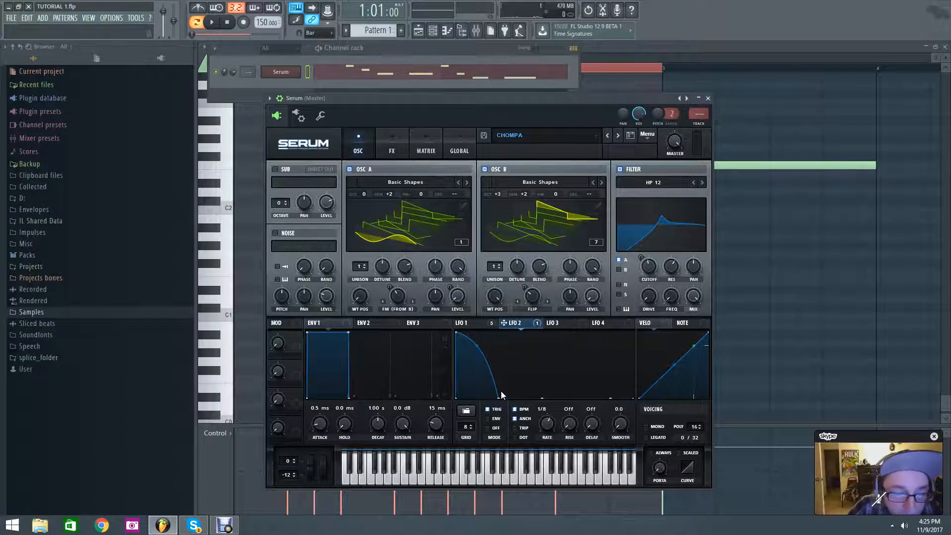
- Assign LFO 2 as the source modulating the global Mast.Tun destination in the modulation matrix
left_click(424, 151)
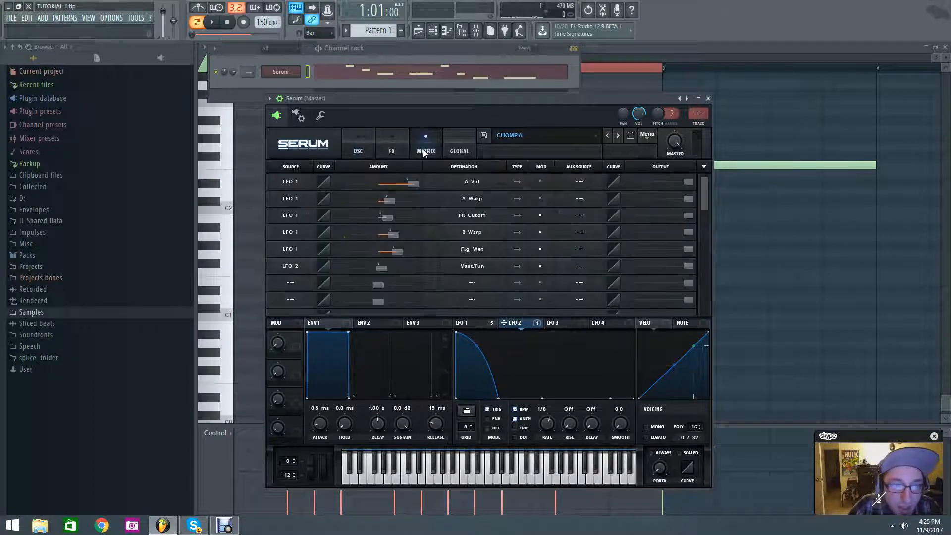
left_click(298, 268)
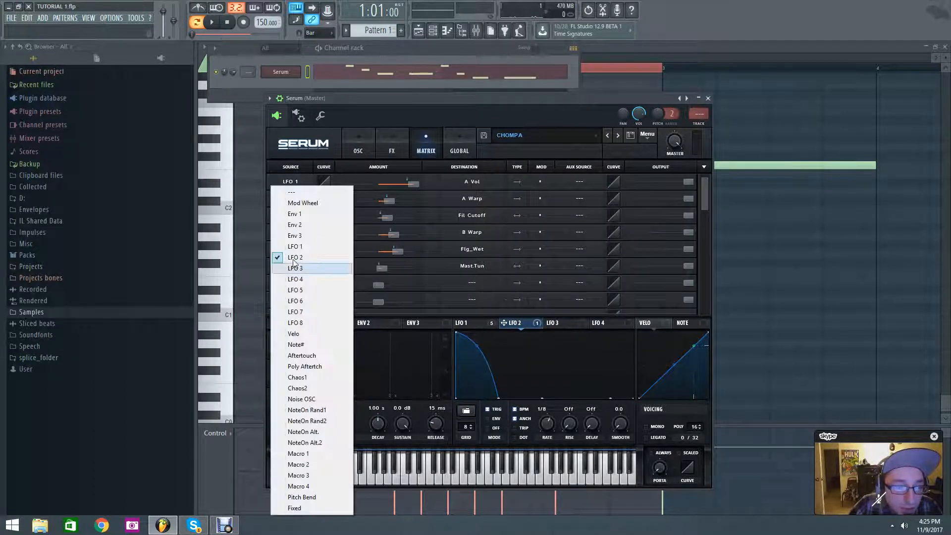
left_click(299, 256)
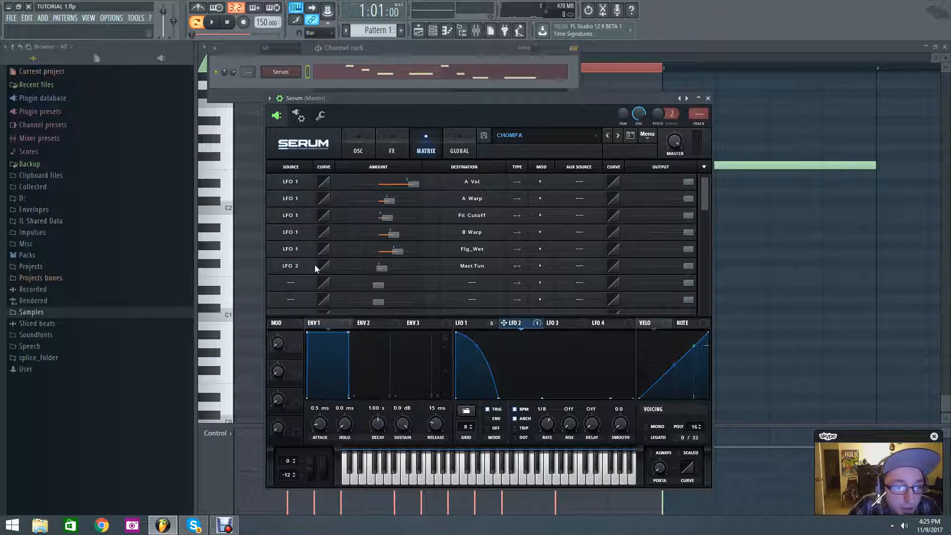
left_click(479, 268)
mouse_move(501, 356)
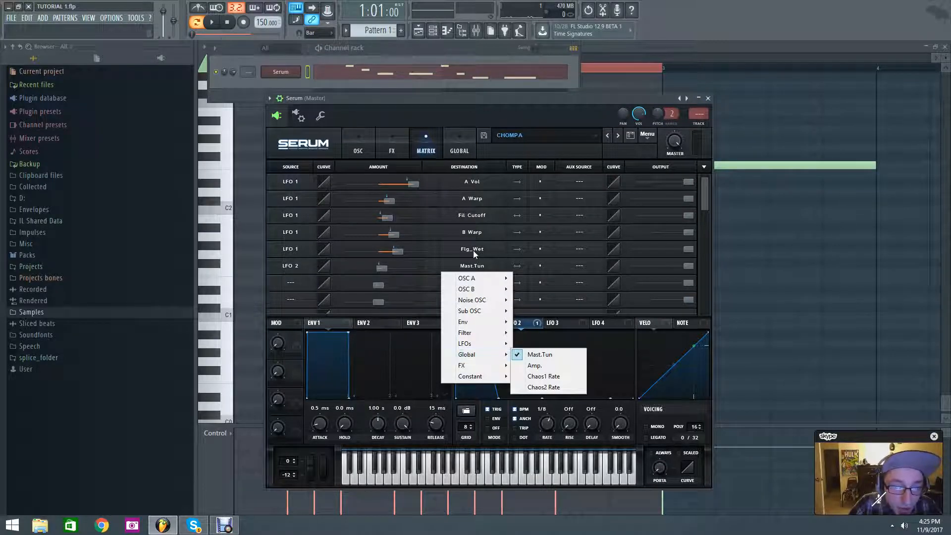
left_click(543, 356)
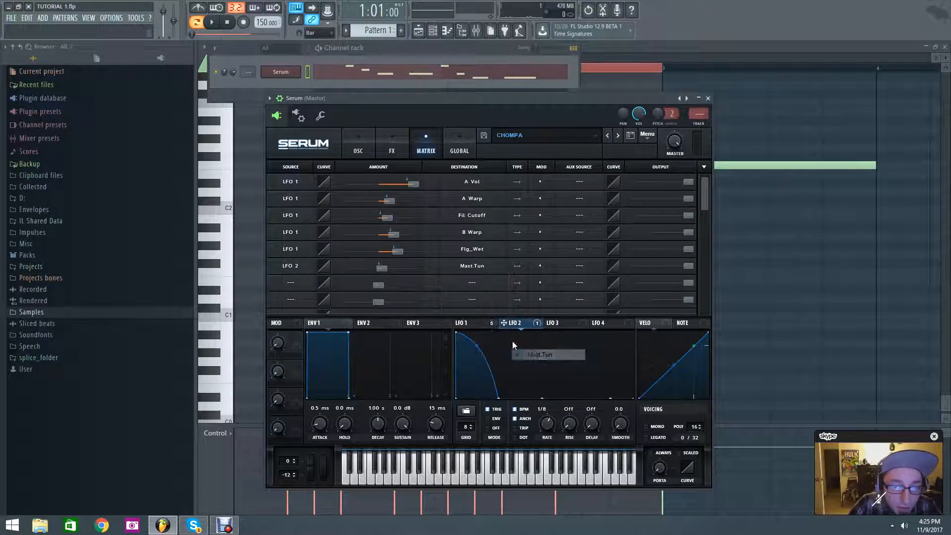
left_click(517, 266)
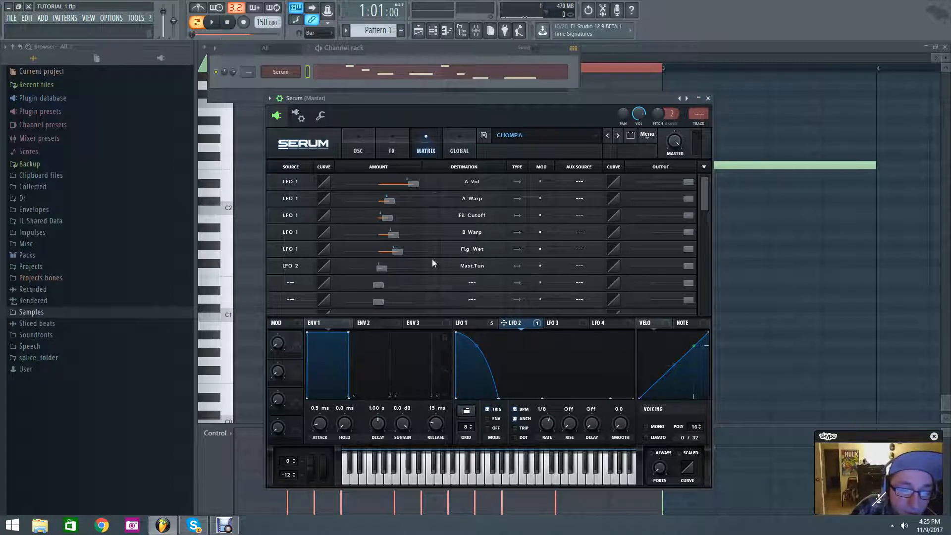
- Set the LFO 2 master tuning modulation amount to 12st and play the pattern to hear it
double_click(382, 266)
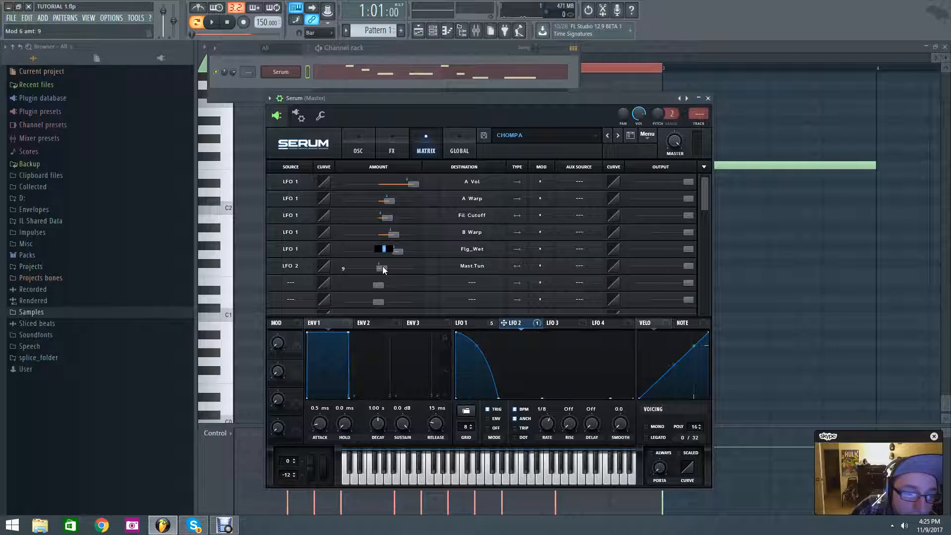
type("12st")
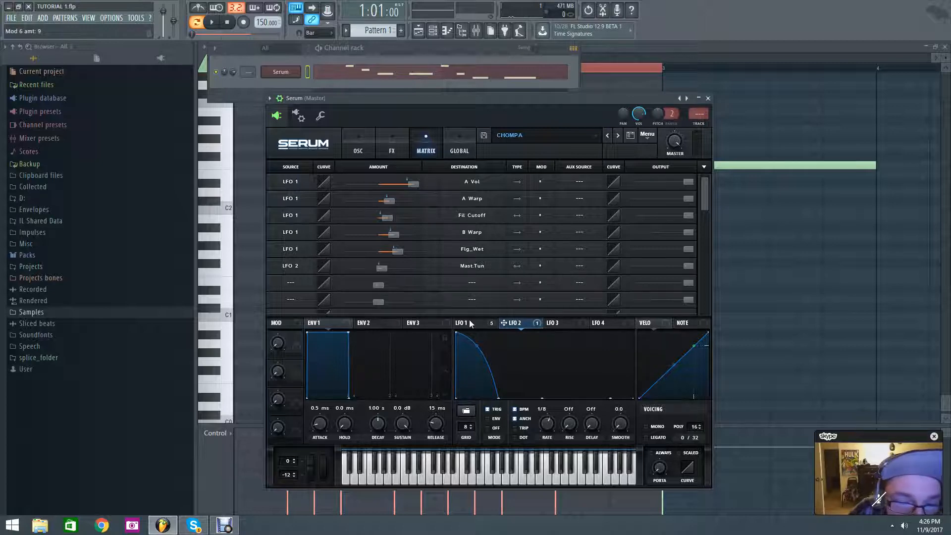
left_click(211, 23)
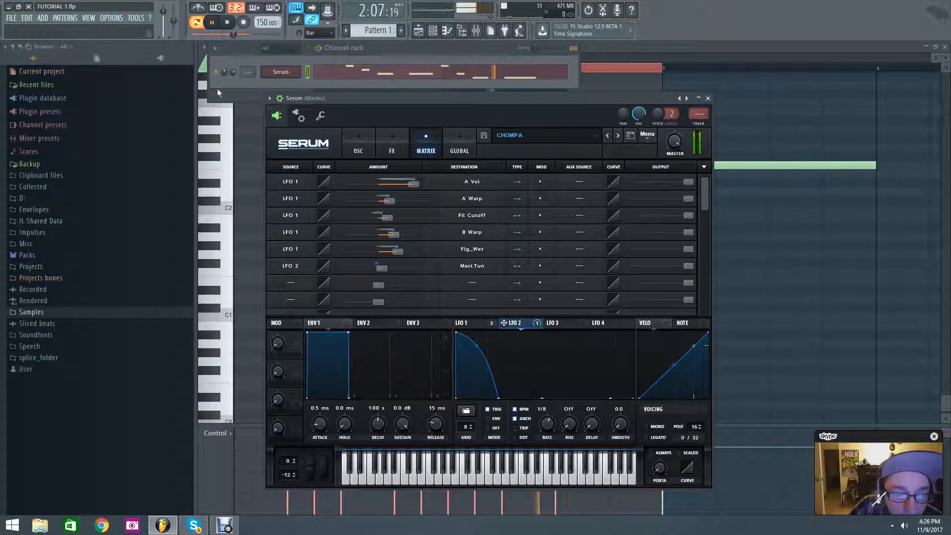
key("space")
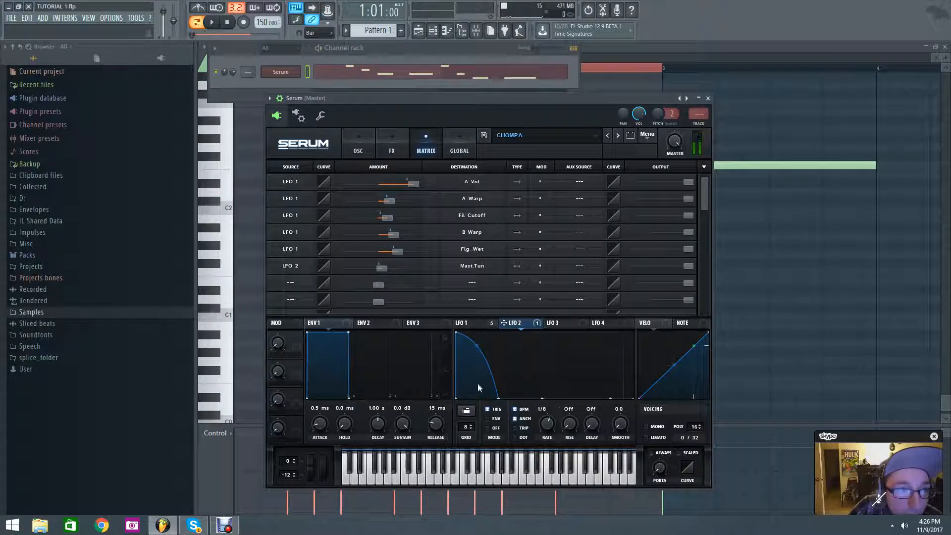
- Compare the curve shapes of LFO 1 and LFO 2
left_click(467, 322)
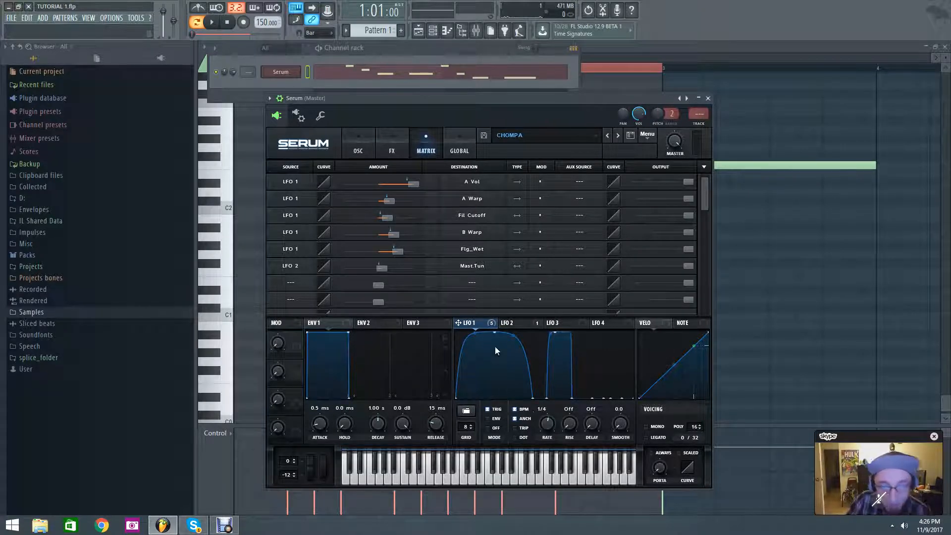
left_click(512, 322)
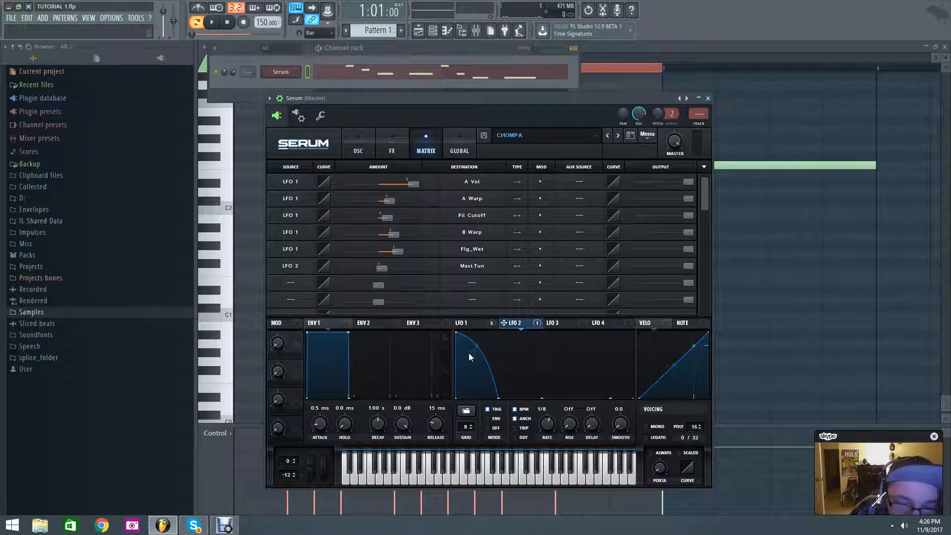
left_click(477, 323)
- Reshape LFO 1 by removing its second hump and stretching the first hump's falling curve to the end of the grid
left_click(361, 136)
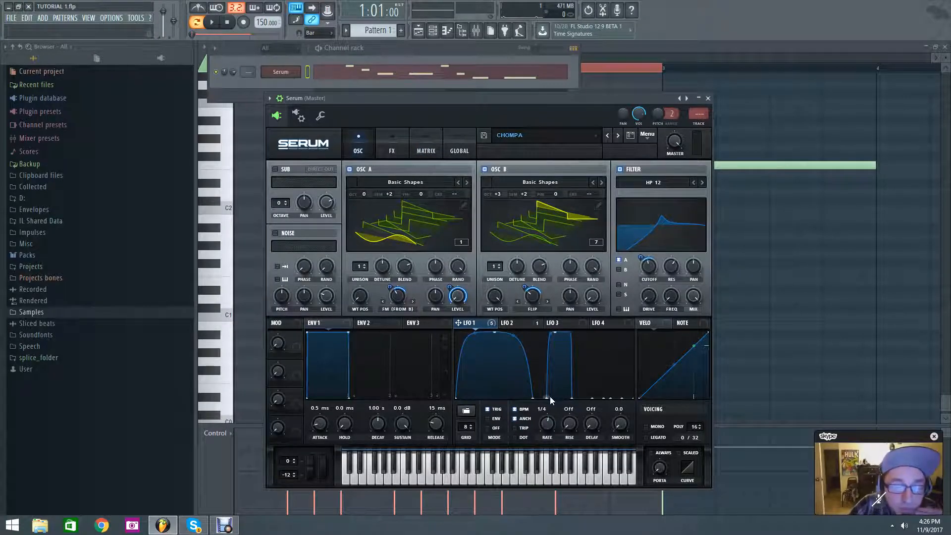
left_click_drag(549, 396, 546, 343)
double_click(554, 334)
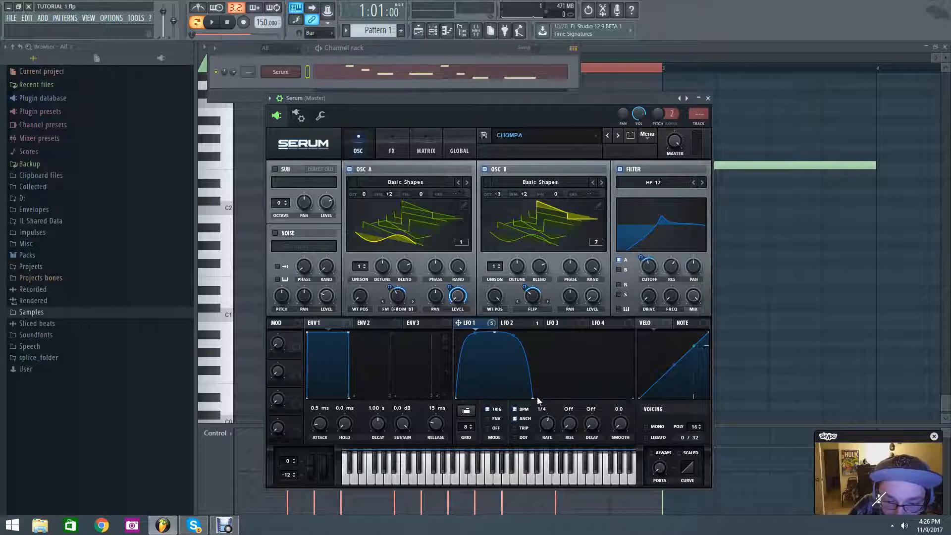
left_click_drag(533, 398, 635, 404)
left_click_drag(564, 337, 565, 340)
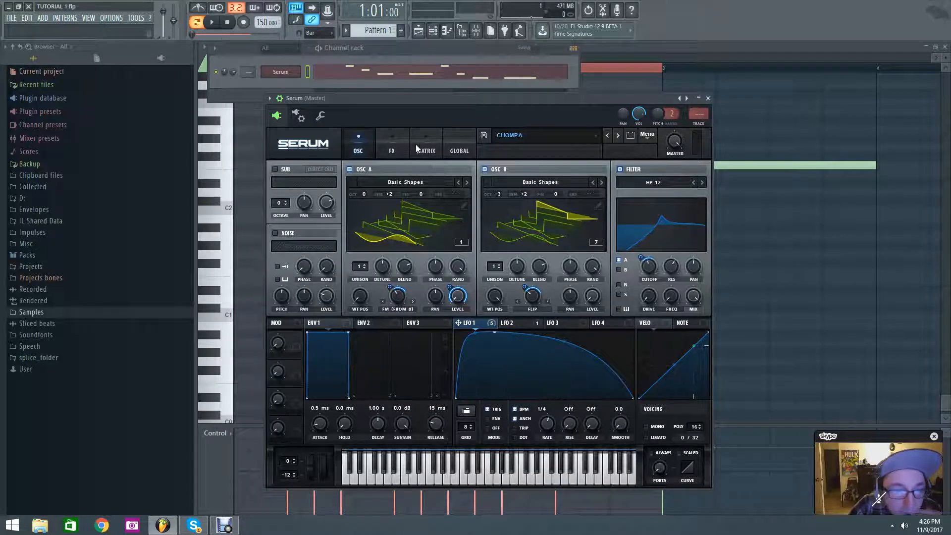
- Select bar 3 with the long sustained note in the piano roll for playback and reopen the Serum channel
left_click(489, 75)
scroll(456, 70, "down", 5)
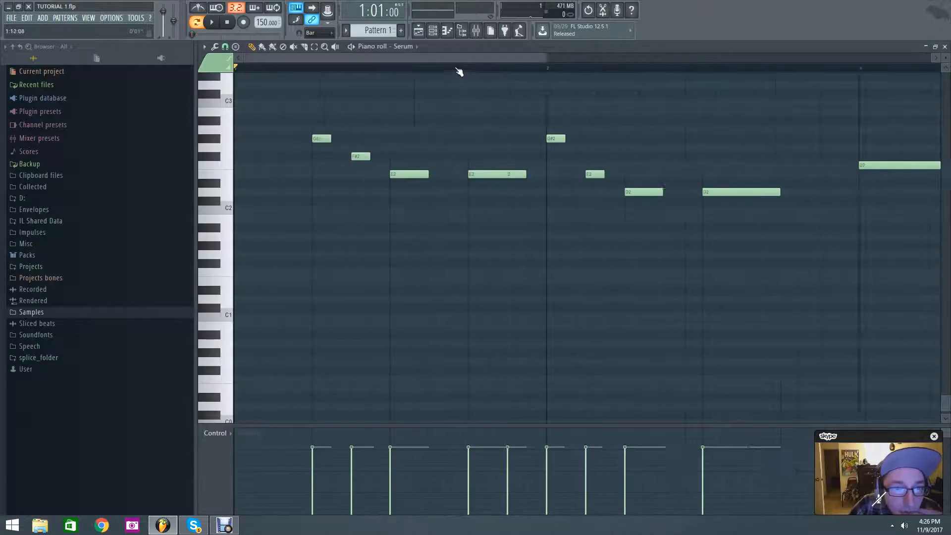
left_click_drag(448, 73, 552, 87)
key("F6")
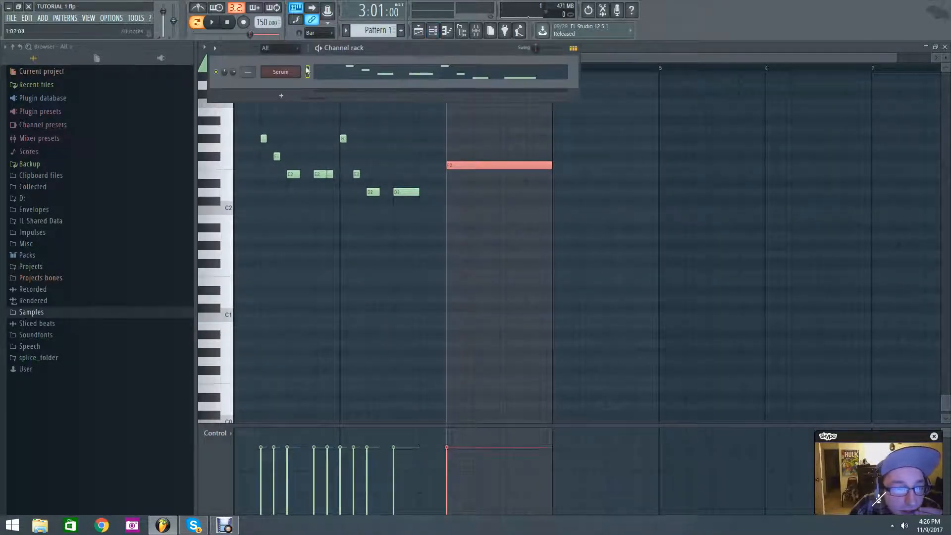
left_click(281, 72)
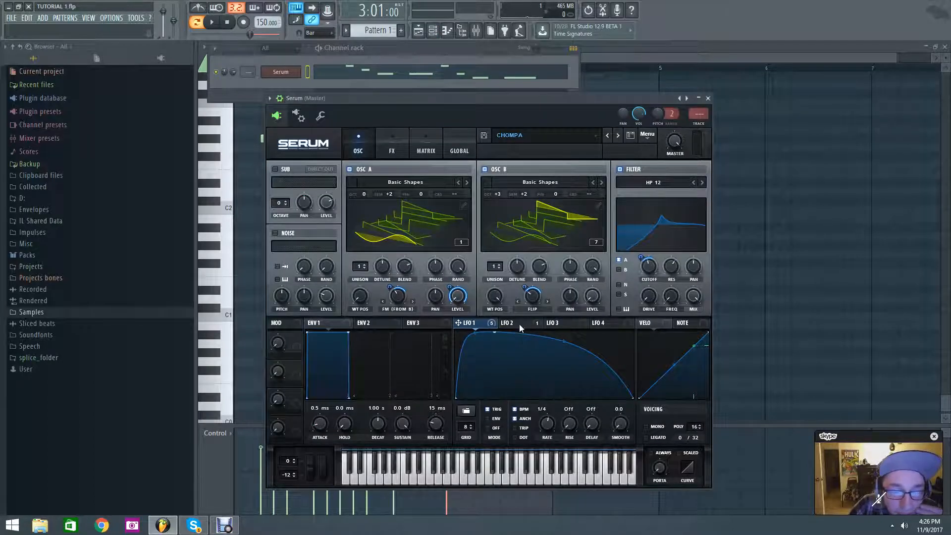
- Set LFO 2's rate to 1/4 and play the selected bar with LFO 1 shown
left_click(510, 322)
left_click_drag(555, 419, 550, 427)
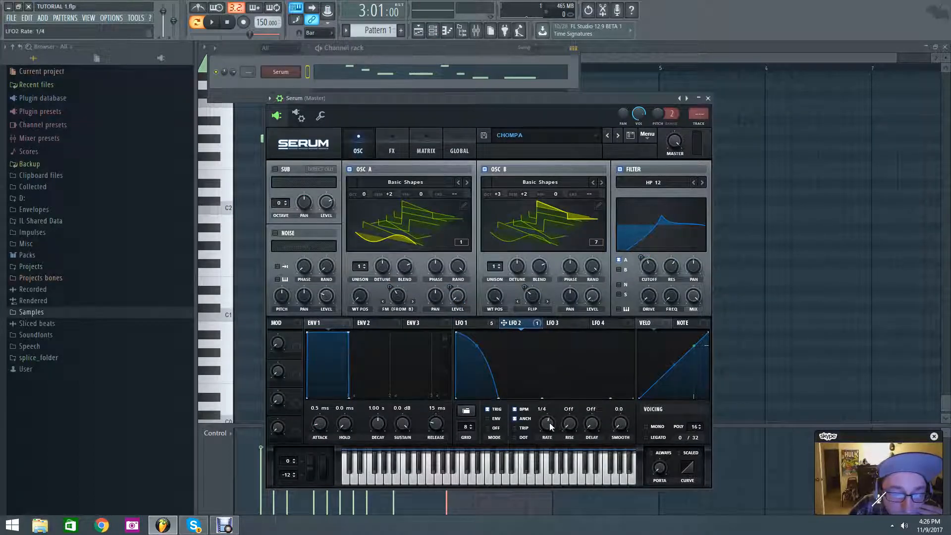
left_click(464, 323)
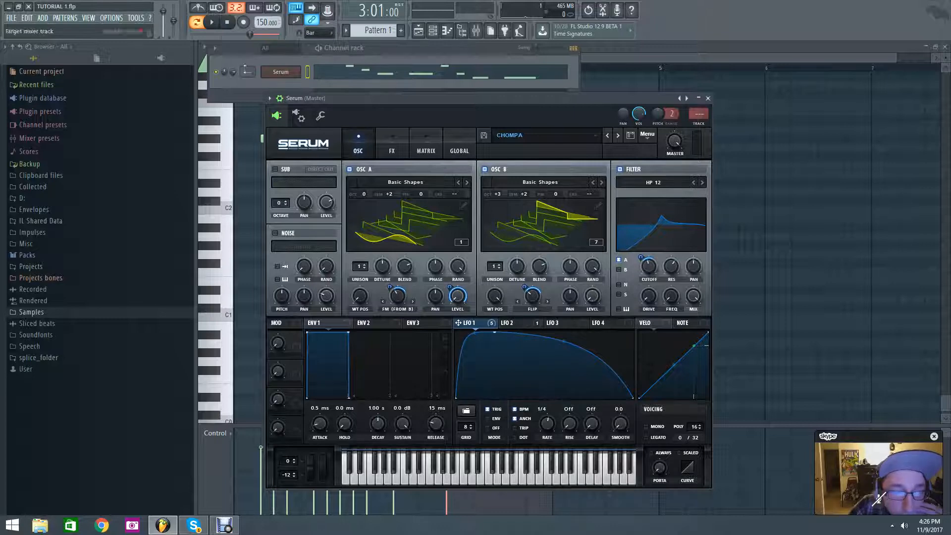
left_click(213, 23)
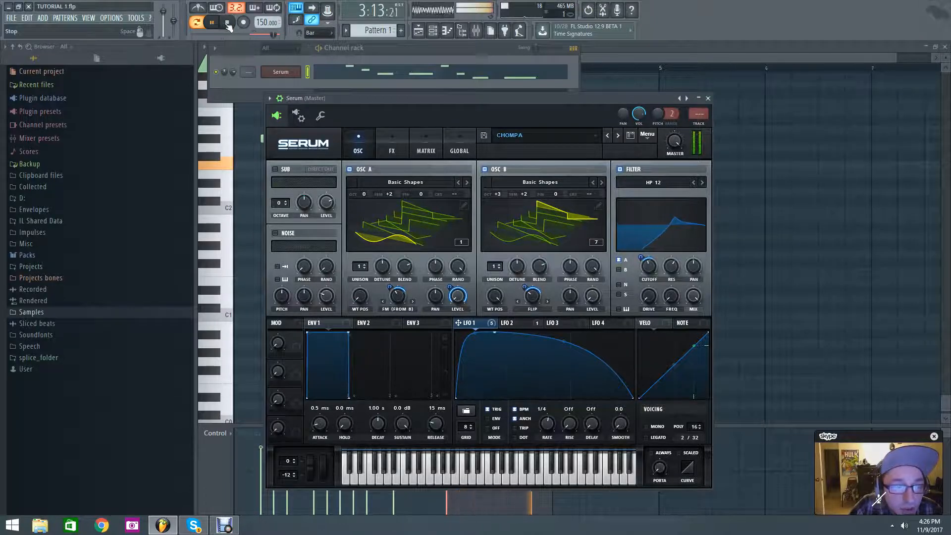
- Change LFO 2's rate to 1/8 during playback, listen to it and stop
left_click(511, 323)
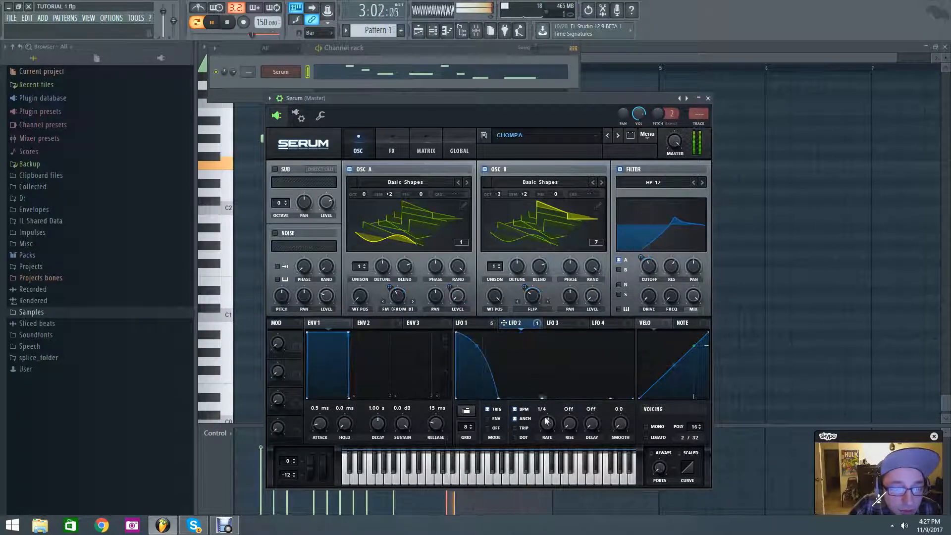
left_click_drag(547, 425, 548, 419)
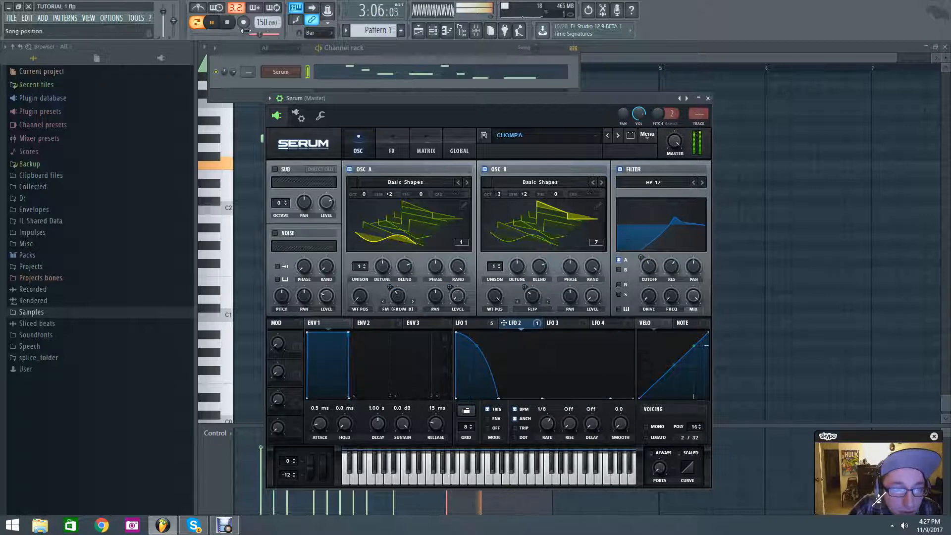
left_click(231, 25)
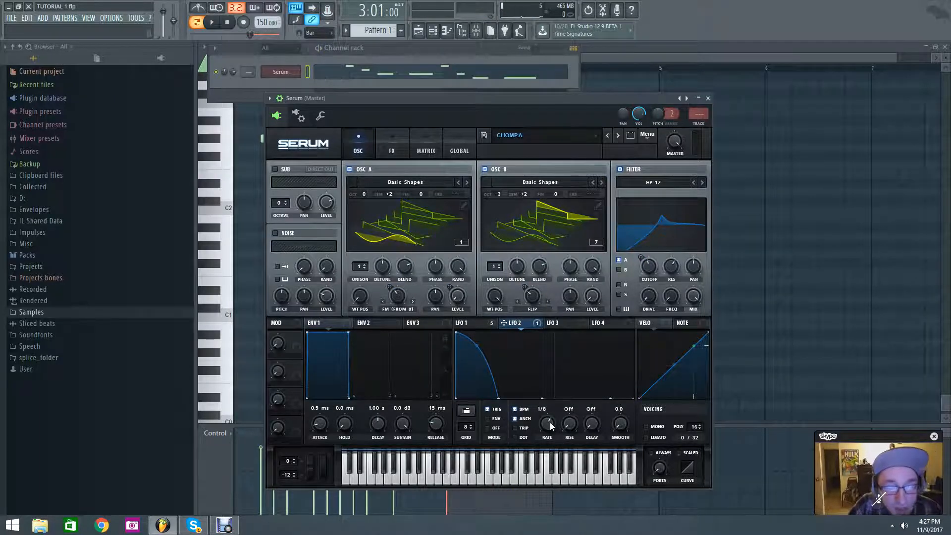
- Play the selected bar again, slow LFO 2's rate to 1/2 and stop playback
left_click(215, 24)
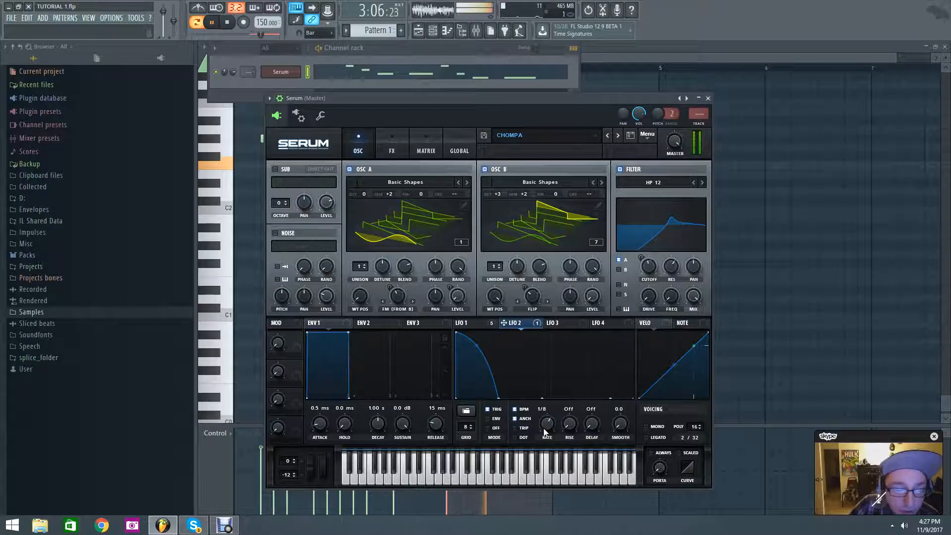
left_click_drag(547, 422, 548, 451)
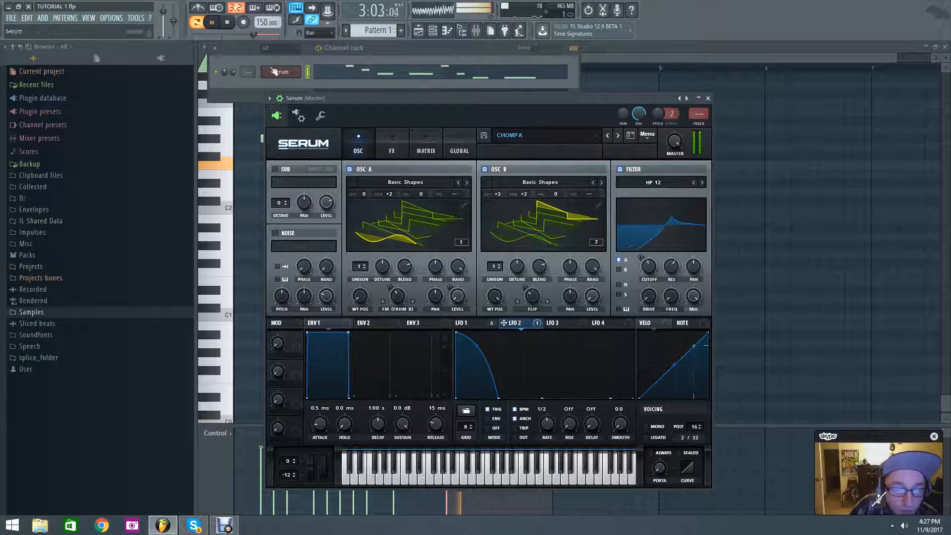
left_click(229, 23)
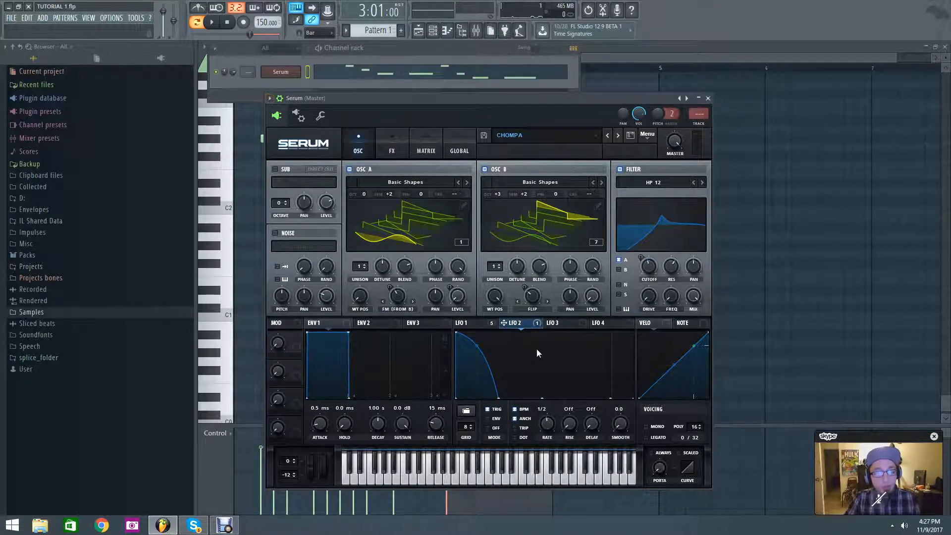
- Review the LFO 1 and LFO 2 curves and set oscillator B's warp mode to Sync (No Window)
left_click(471, 326)
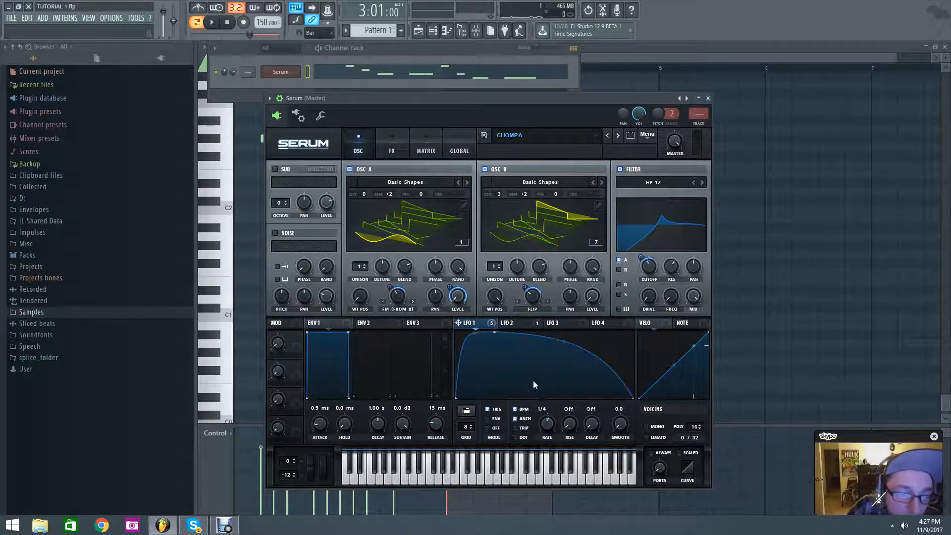
left_click(513, 323)
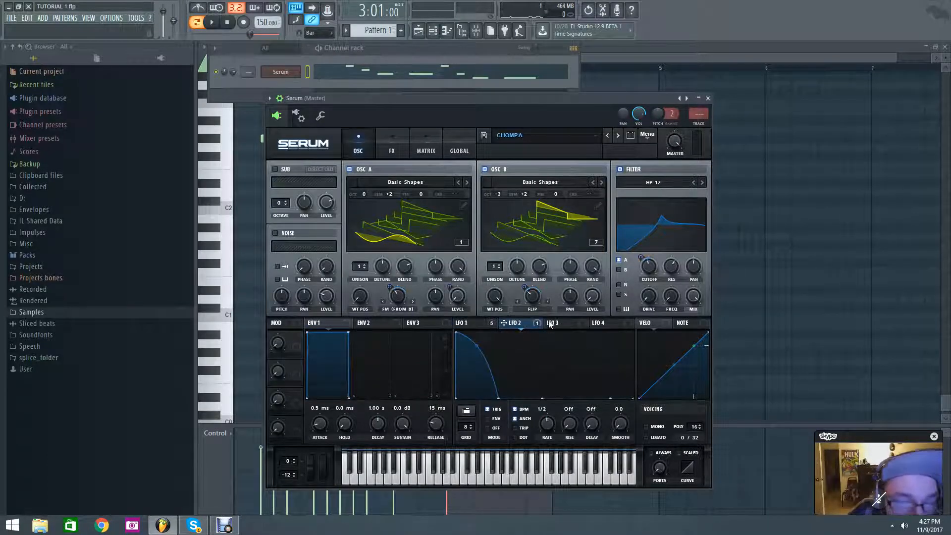
left_click(539, 311)
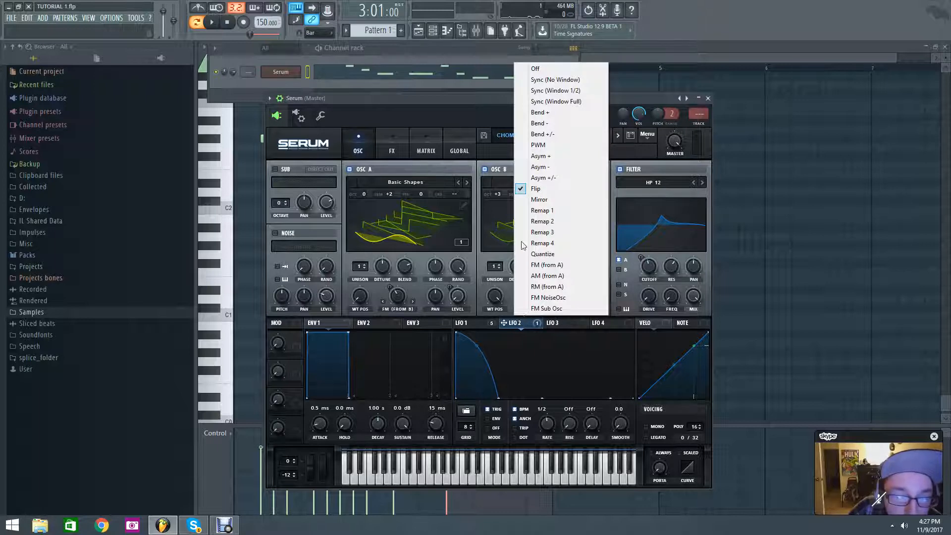
left_click(536, 79)
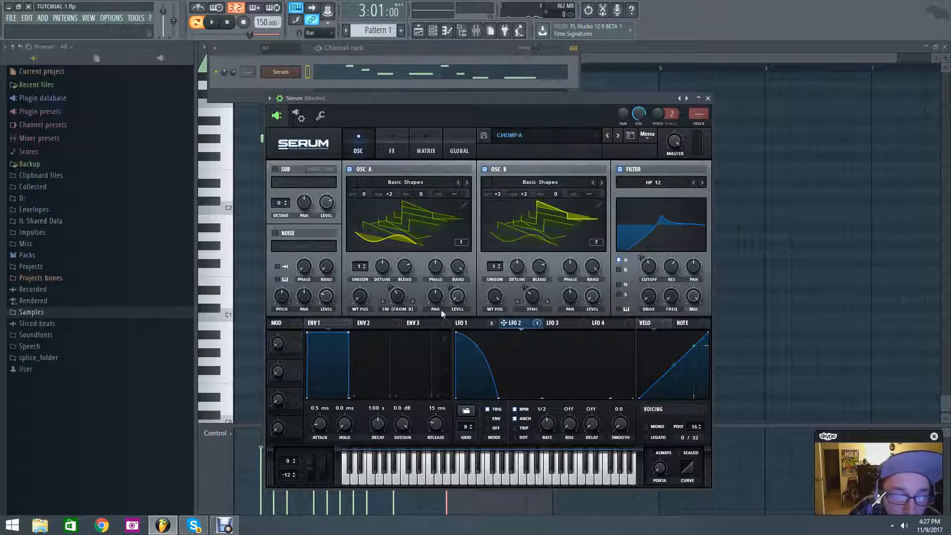
- Play the selected bar with LFO 1 shown, listen to the Sync warp and stop playback
left_click(213, 23)
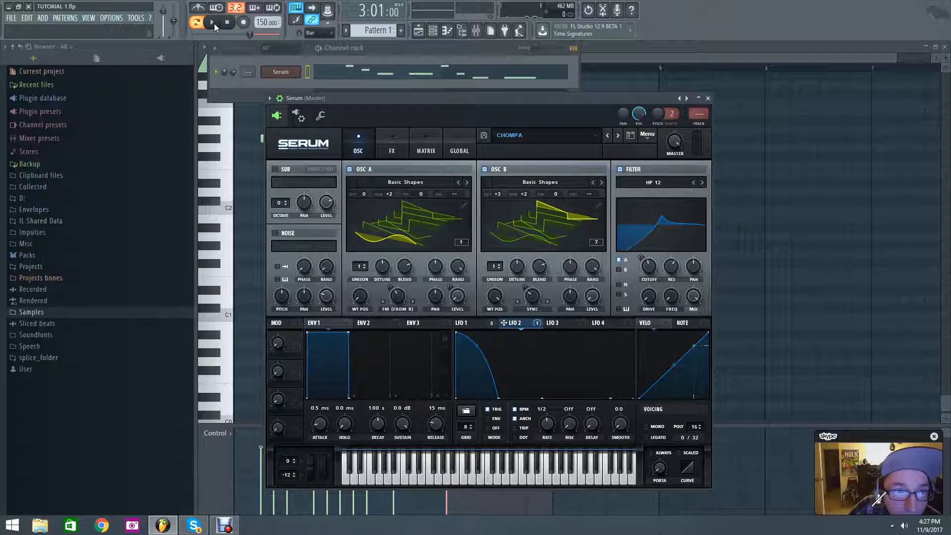
left_click(471, 323)
left_click_drag(518, 299, 534, 316)
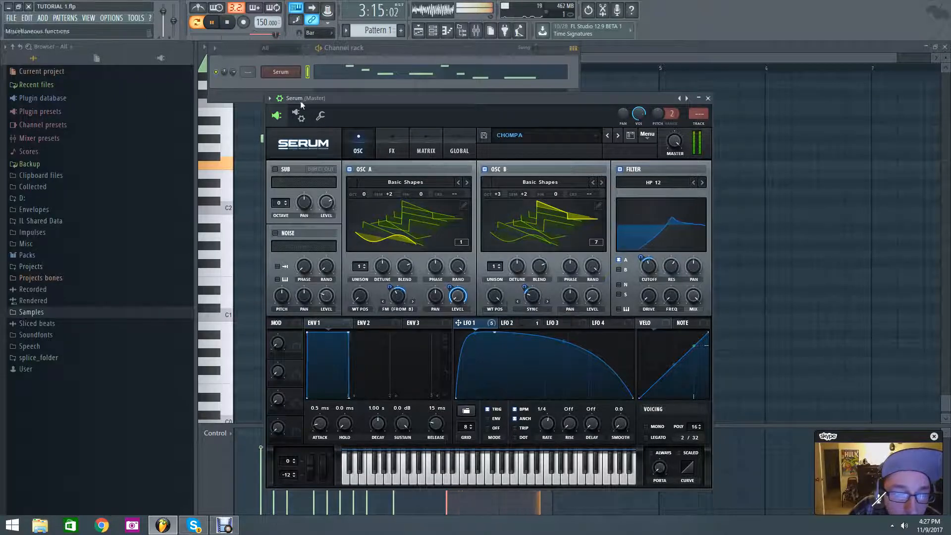
left_click(227, 23)
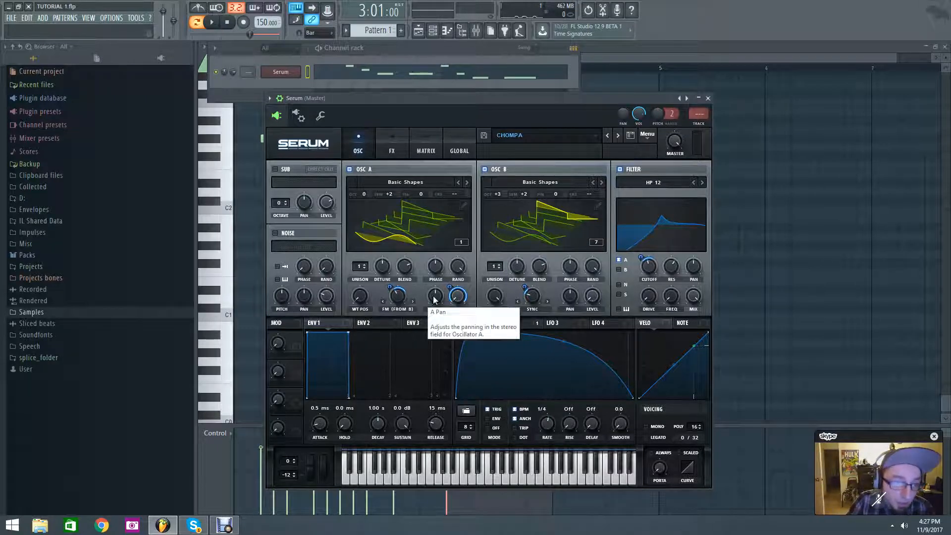
- Set oscillator B's warp to about 1%, start playback and bring oscillator A's warp to 23%
left_click(524, 287)
left_click_drag(525, 286, 532, 304)
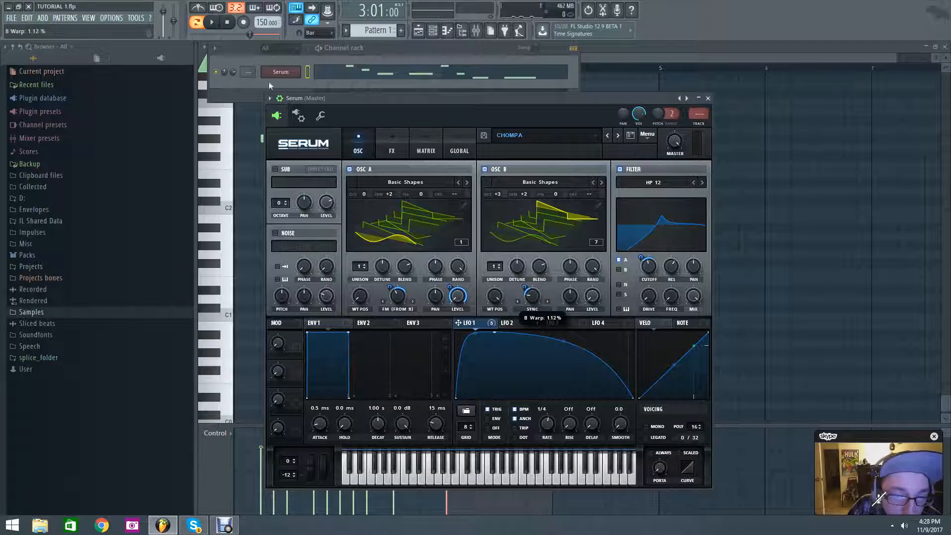
left_click(215, 24)
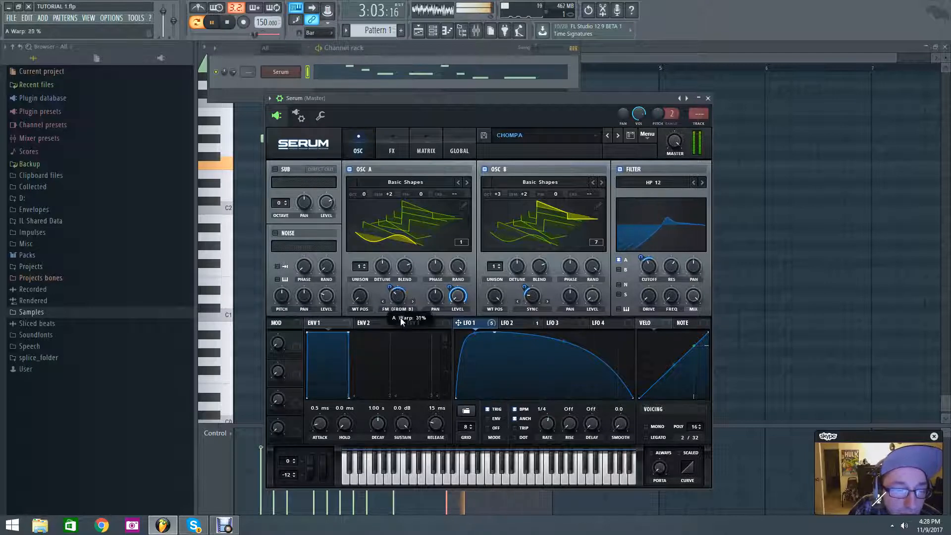
- Reshape LFO 2 during playback into a straight falling ramp that ends near the end of the cycle
left_click(515, 323)
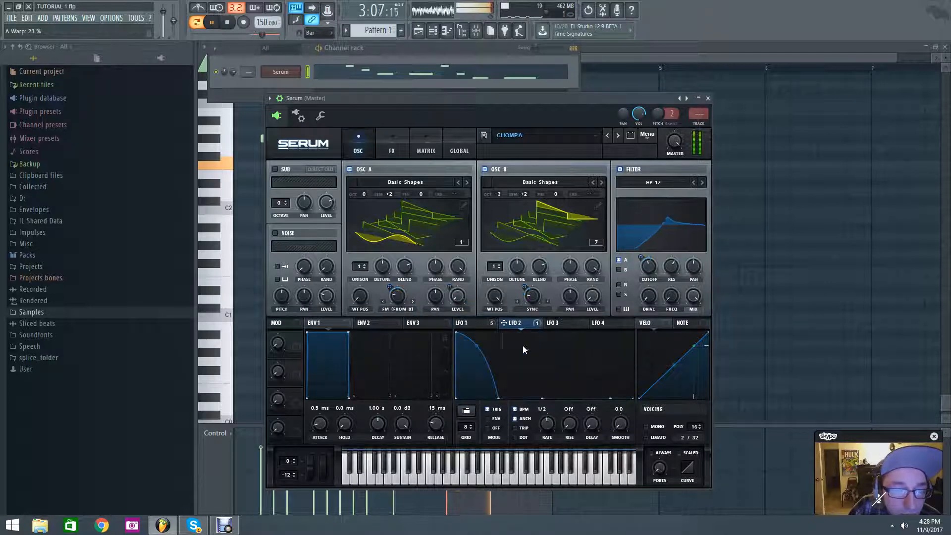
left_click_drag(499, 397, 541, 399)
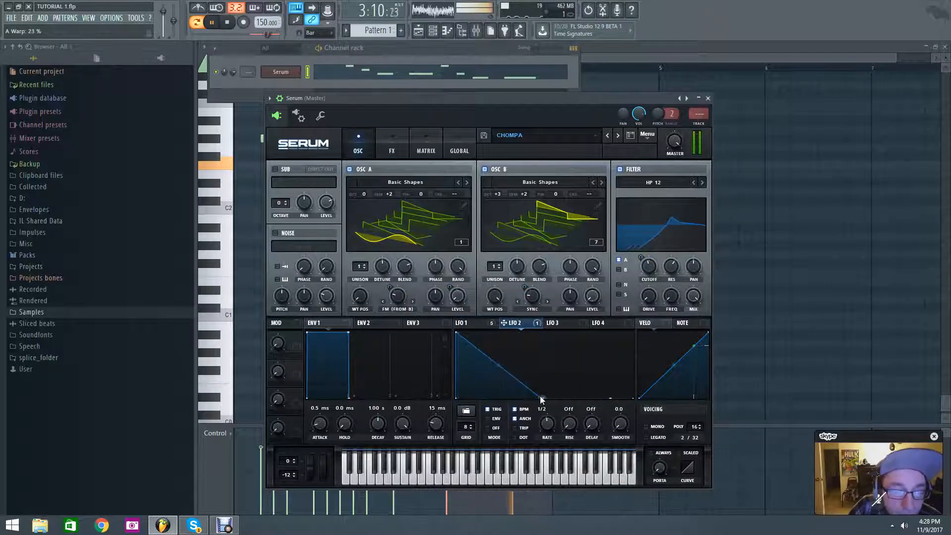
double_click(542, 399)
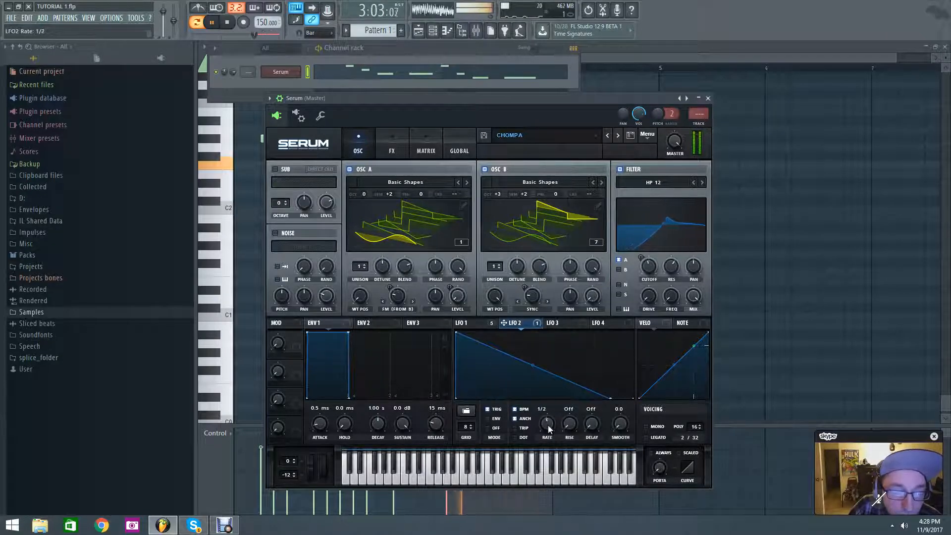
- Try LFO 1 at a rate of 1/8, return to LFO 2 and stop playback
left_click(466, 322)
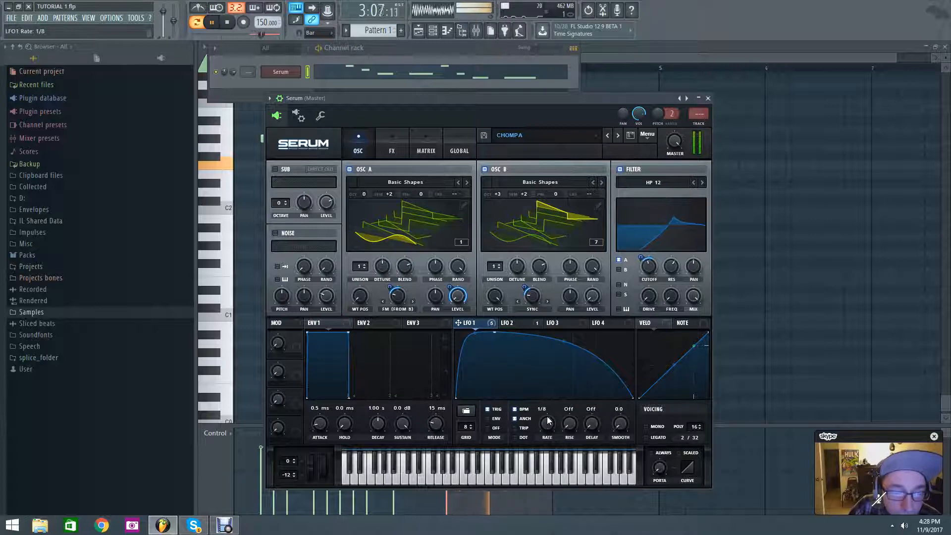
left_click(515, 322)
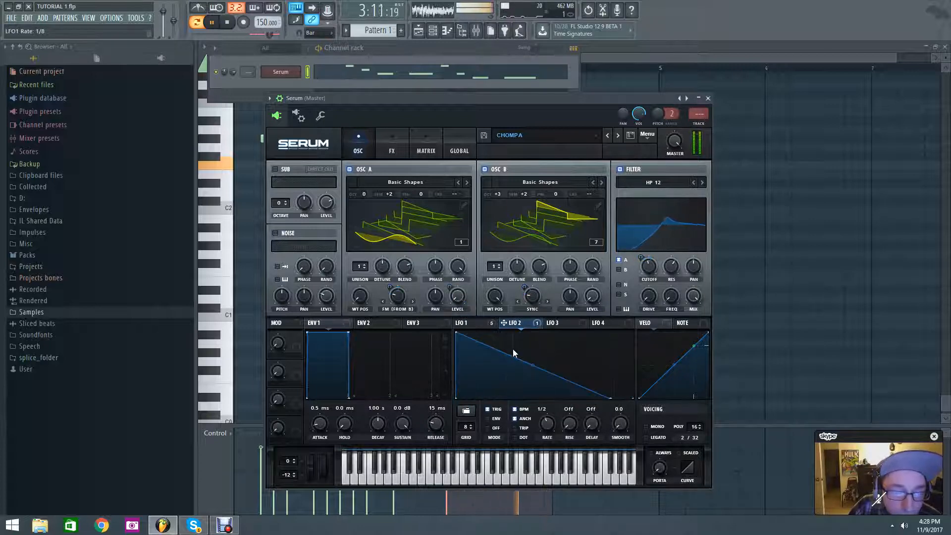
key("space")
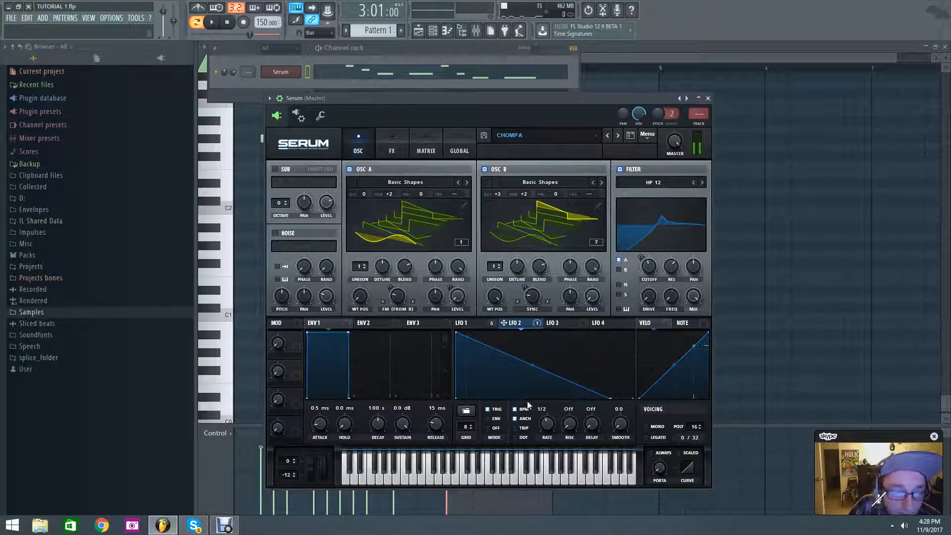
- Compare both LFO curves, play the bar, extend LFO 2's falling ramp across the full cycle and set its rate to 1/4
left_click(472, 322)
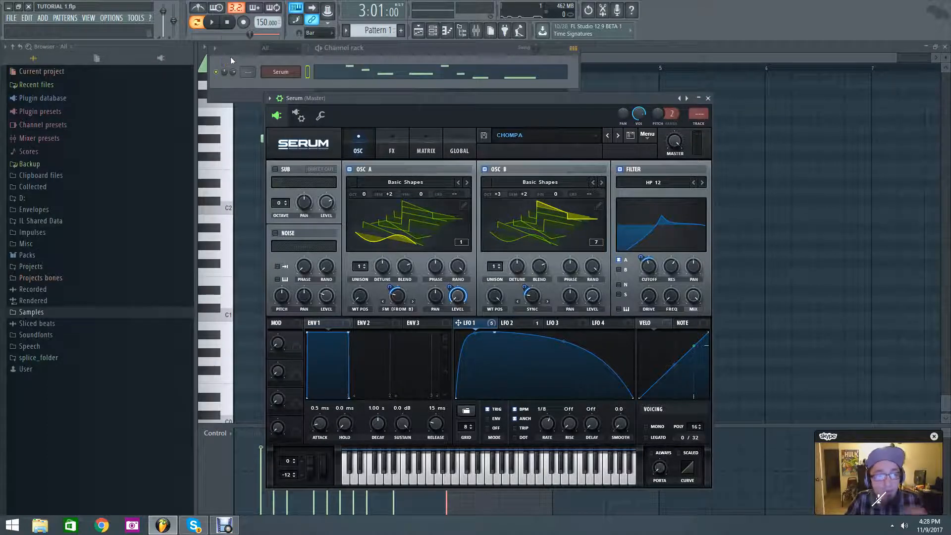
left_click(514, 322)
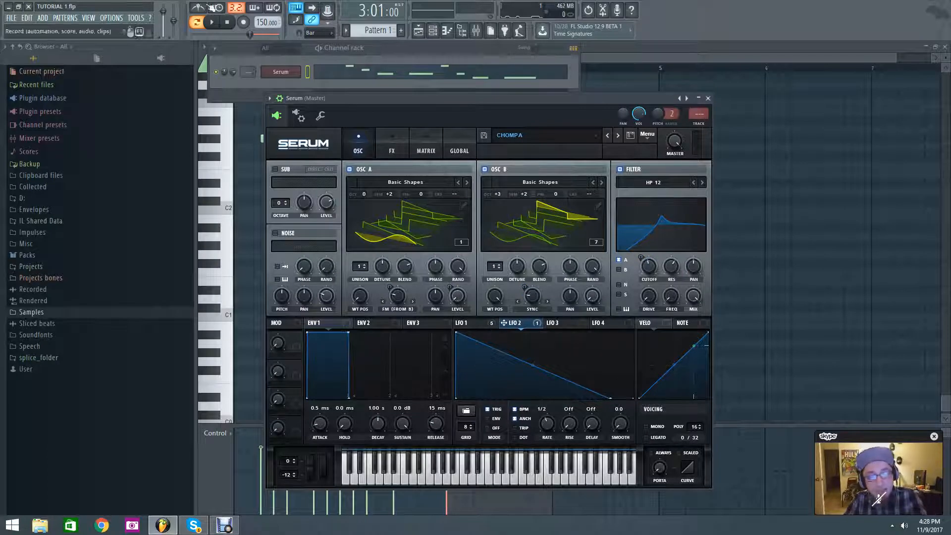
key("space")
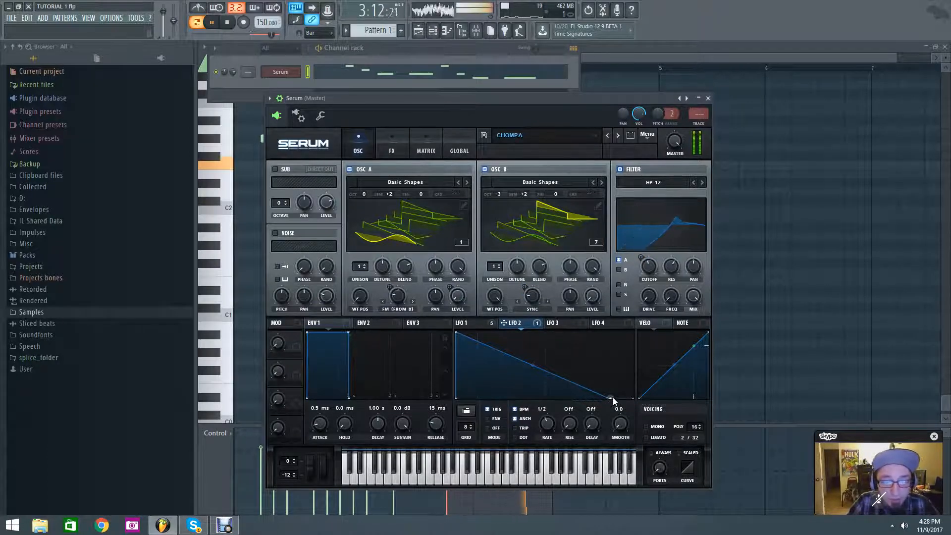
double_click(612, 397)
mouse_move(554, 422)
left_mouse_down()
mouse_move(555, 435)
mouse_move(555, 414)
left_mouse_up()
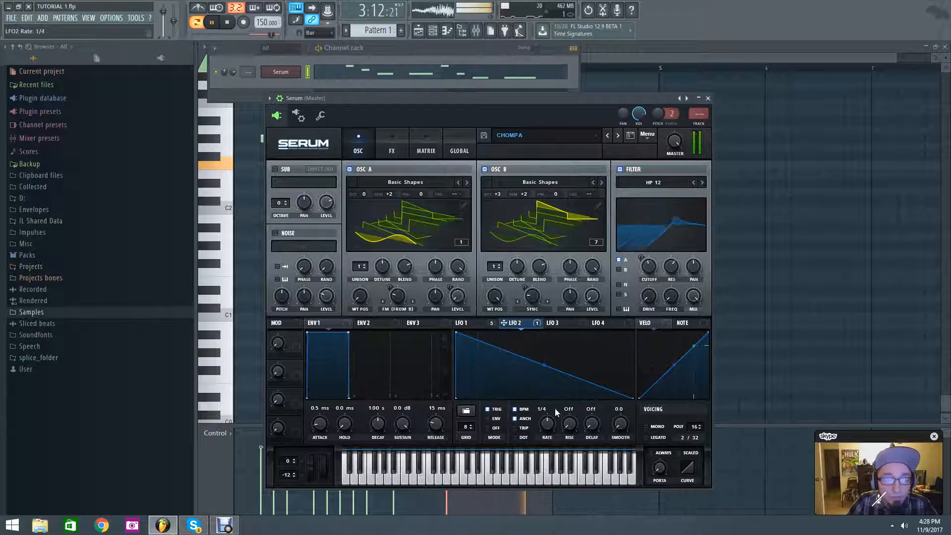
- Add a zero-level point at the middle of LFO 2, set its rate to 1/2 and bend the falling half inward
double_click(546, 397)
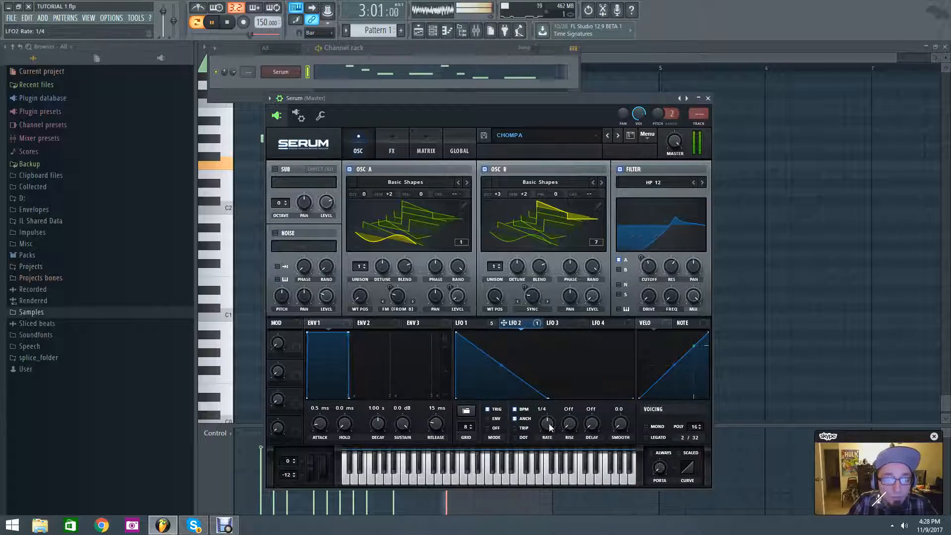
left_click_drag(549, 425, 550, 432)
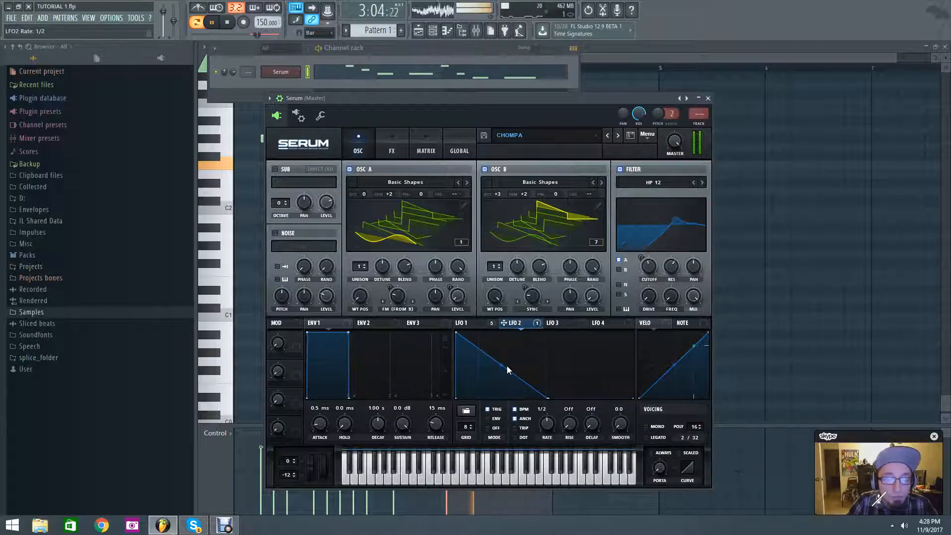
left_click_drag(513, 367, 512, 389)
- Add a second half to LFO 2 that rises to full height at the cycle's end, stop playback and bend it inward
double_click(578, 364)
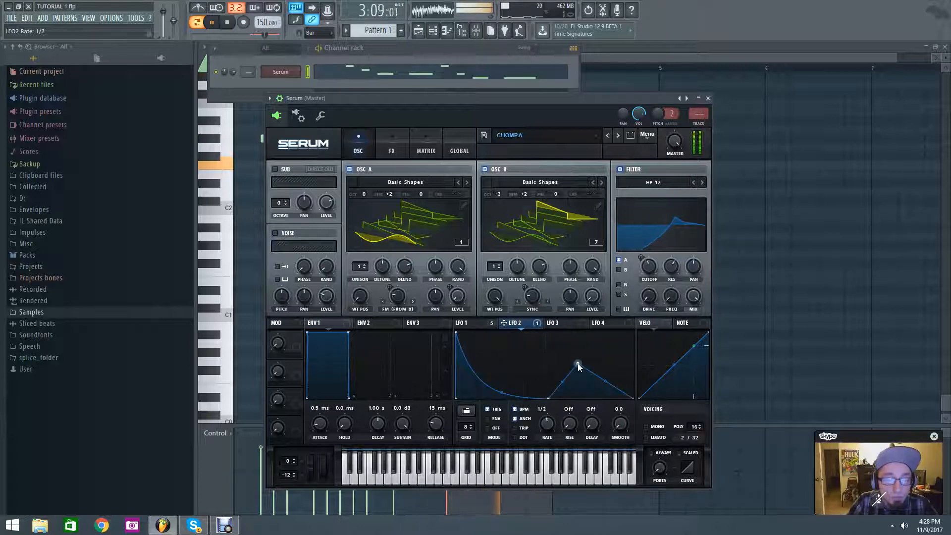
left_click_drag(578, 364, 633, 333)
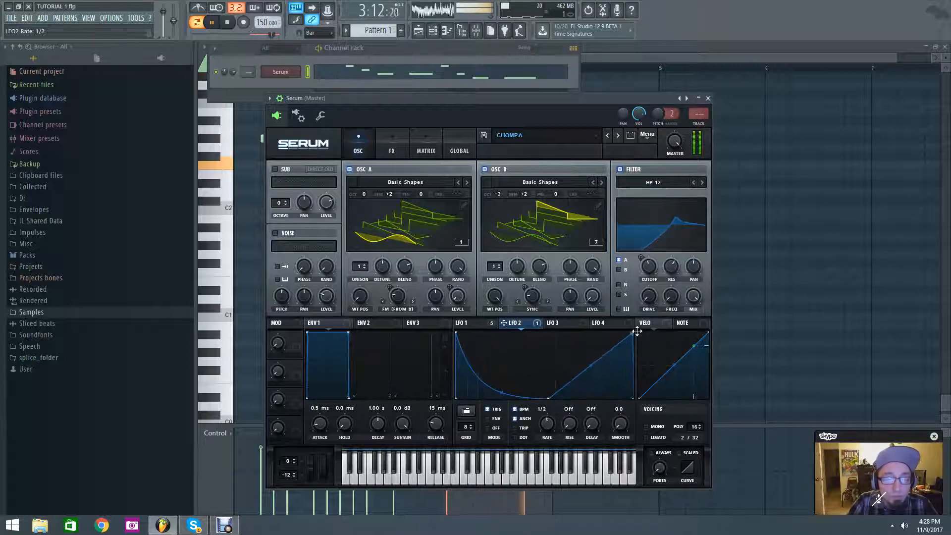
left_click(234, 25)
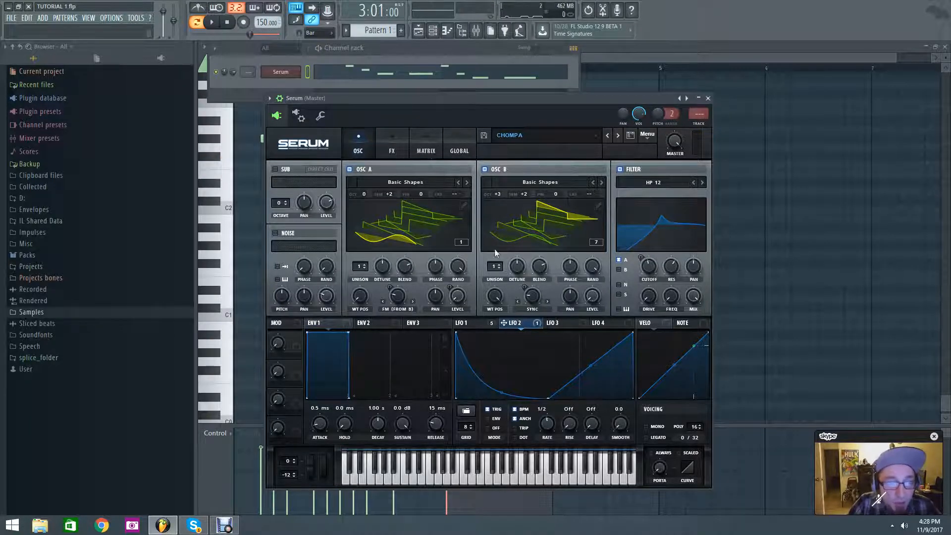
left_click_drag(590, 365, 591, 373)
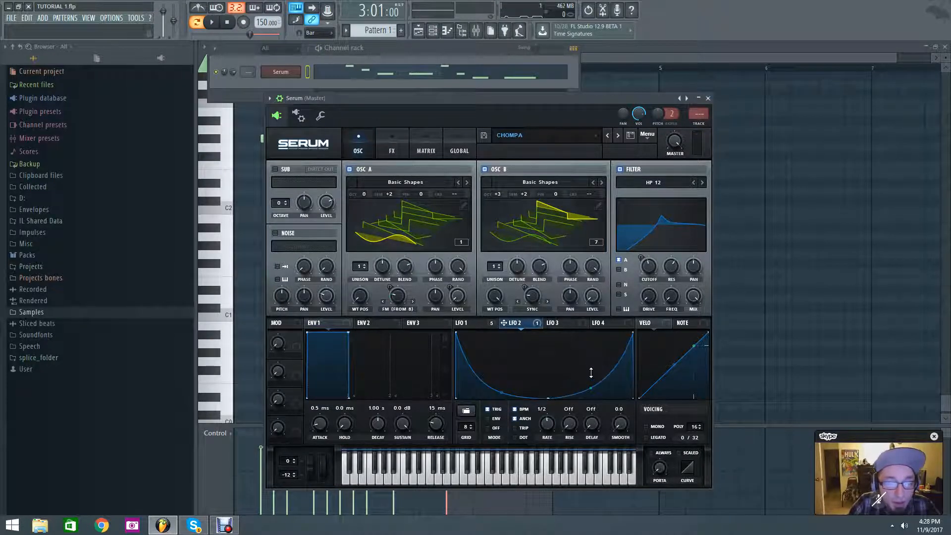
- Play the bar, try LFO 2's master tuning modulation amount at 30, set it back to 9 and stop playback
left_click(221, 24)
left_click(427, 140)
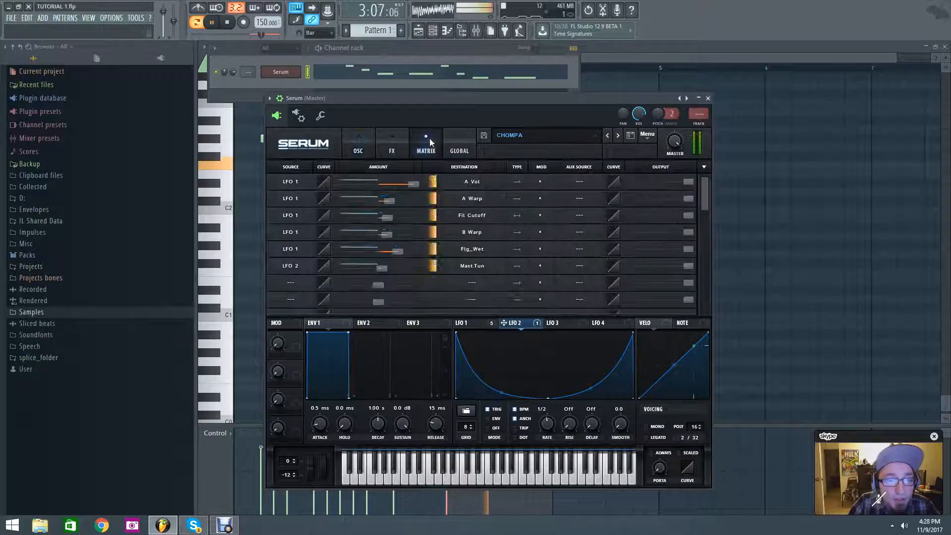
mouse_move(373, 271)
left_mouse_down()
mouse_move(366, 269)
mouse_move(390, 271)
left_mouse_up()
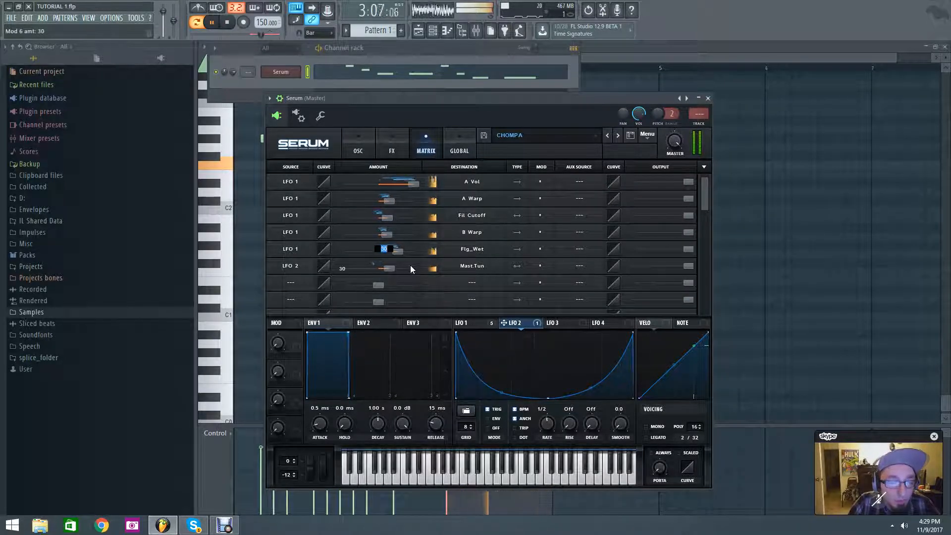
scroll(410, 266, "down", 7)
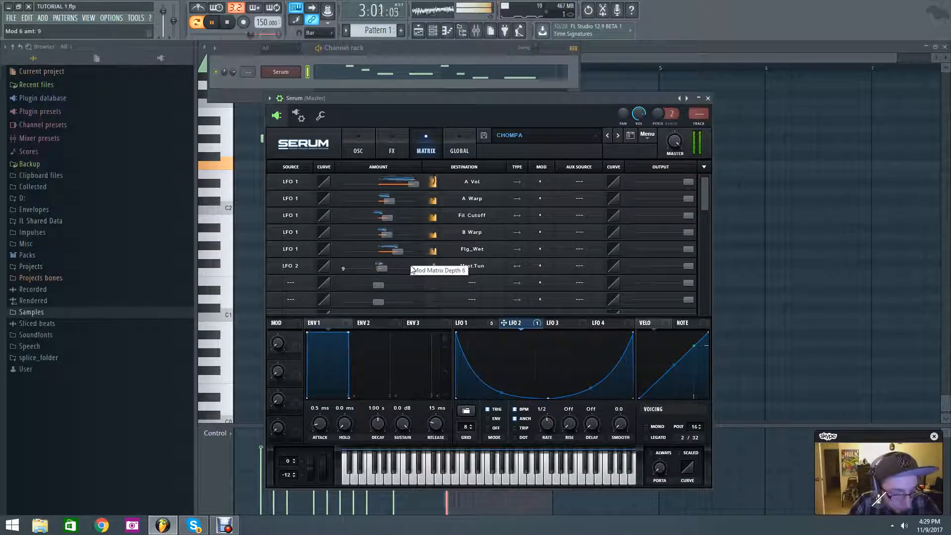
key("space")
- Return to the oscillators with LFO 1 shown and examine the wavetable categories available for oscillators A and B
left_click(488, 326)
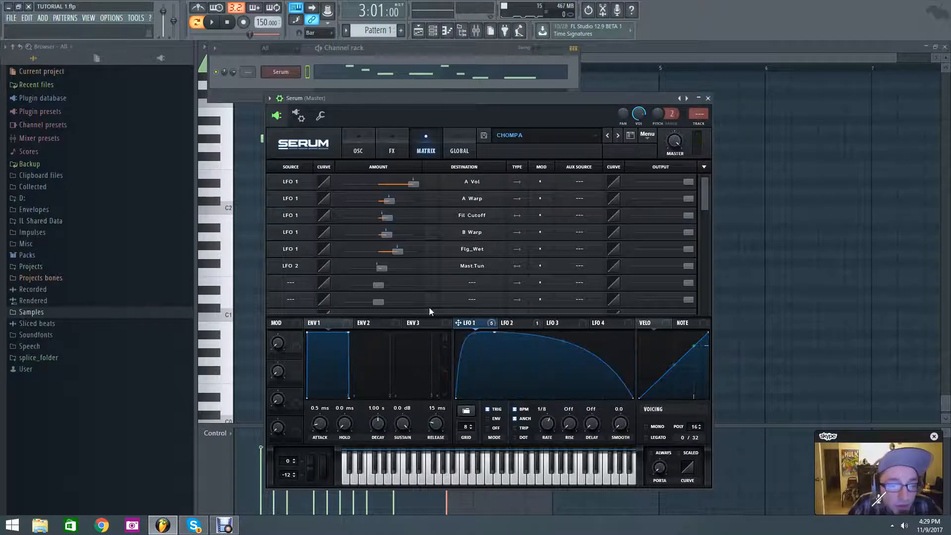
left_click(358, 150)
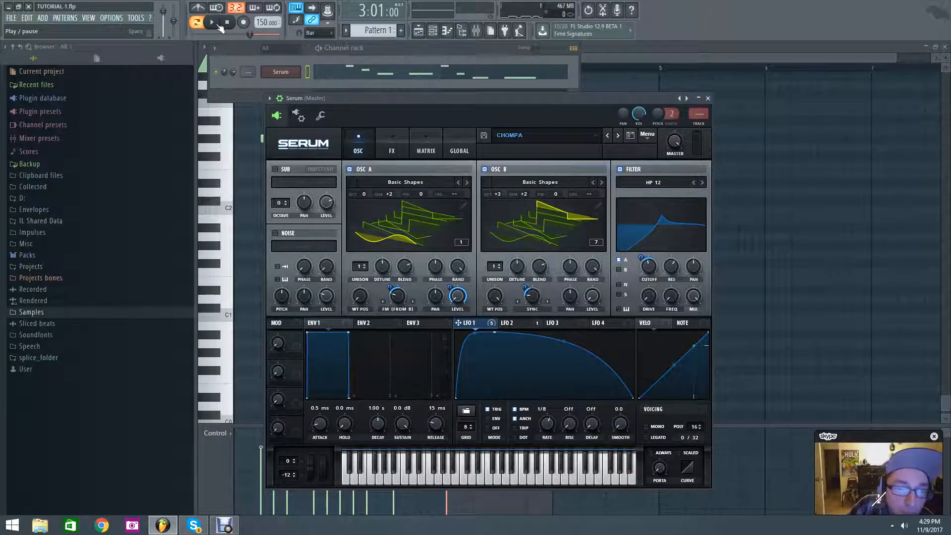
left_click(409, 182)
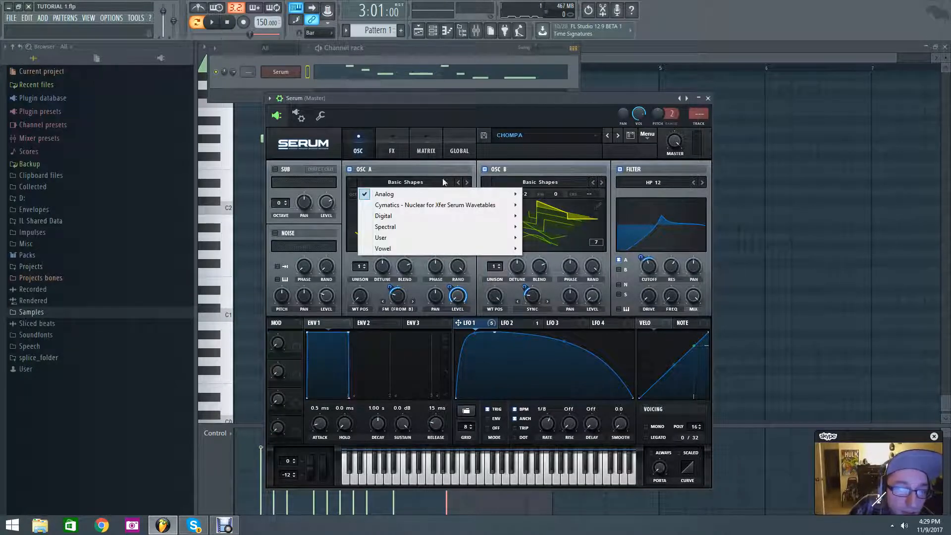
left_click(540, 182)
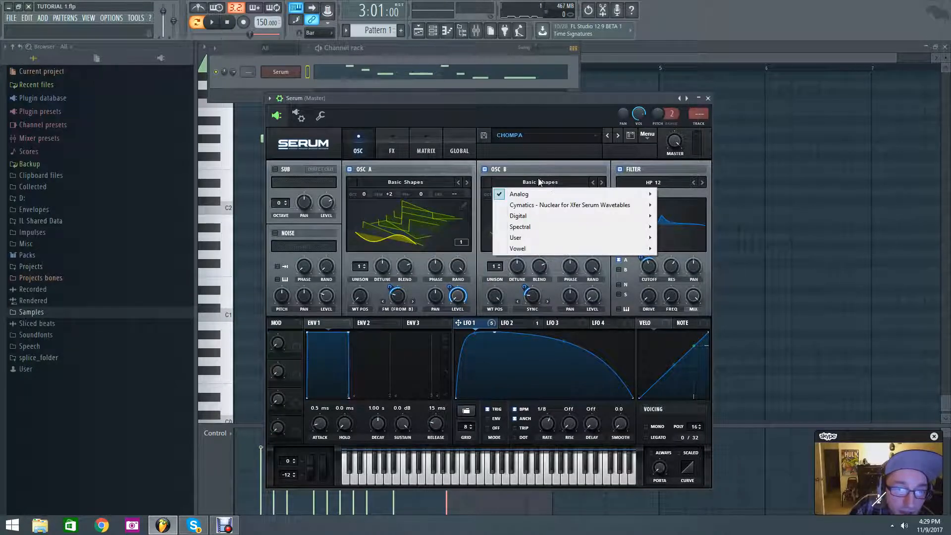
left_click(427, 175)
left_click(429, 183)
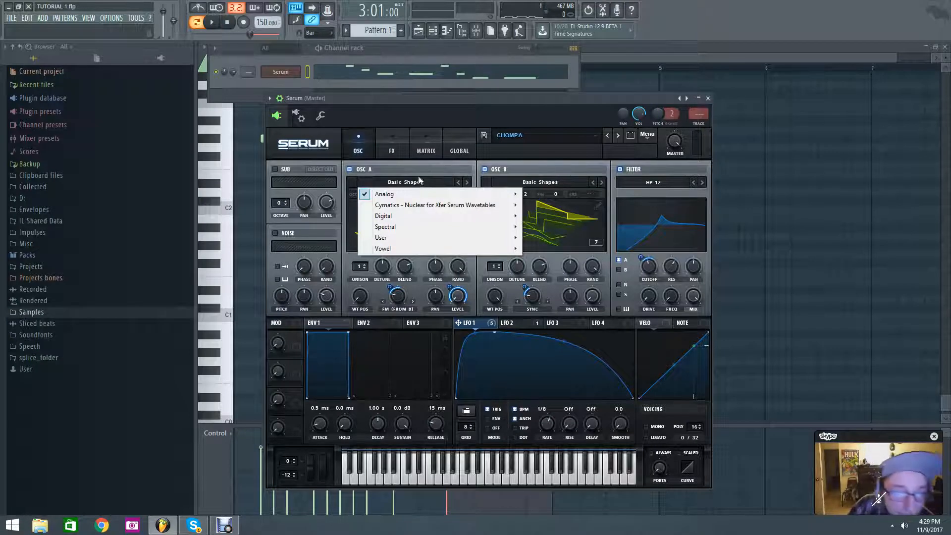
mouse_move(425, 228)
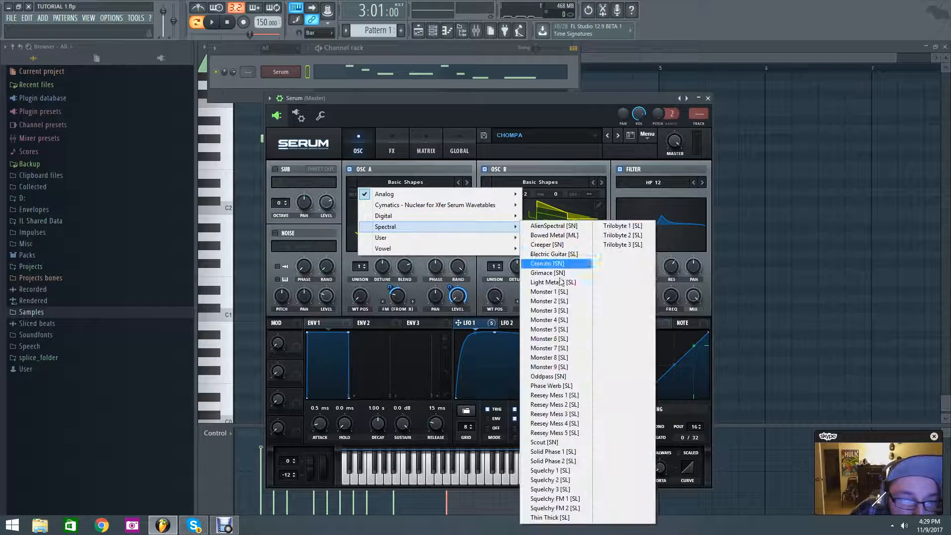
left_click(517, 151)
left_click(405, 181)
mouse_move(506, 208)
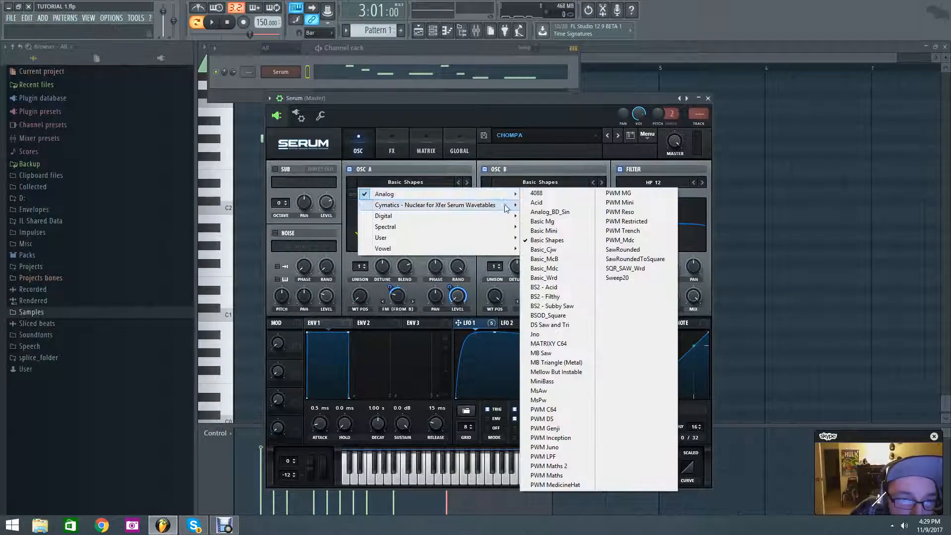
left_click(428, 100)
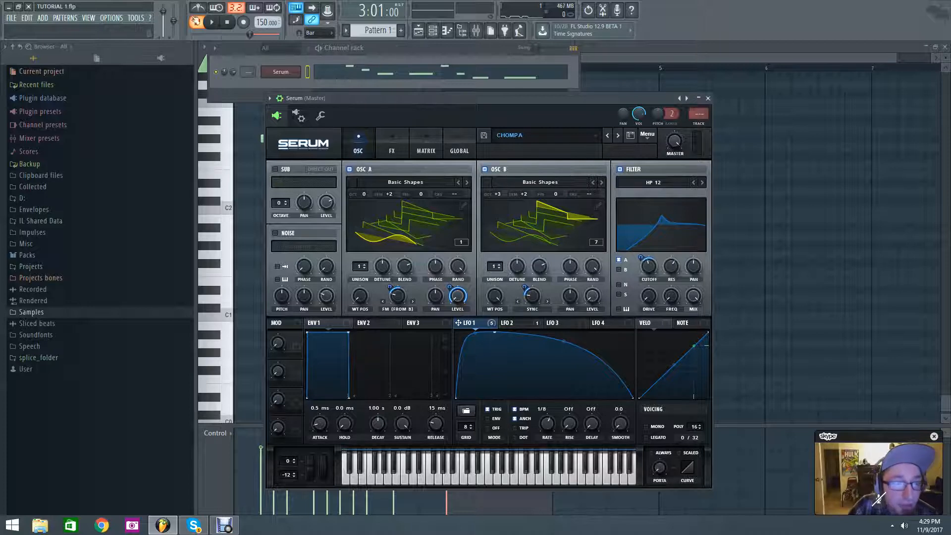
- Play the bar, set LFO 1's rate to 1/4, listen to it and stop playback
key("space")
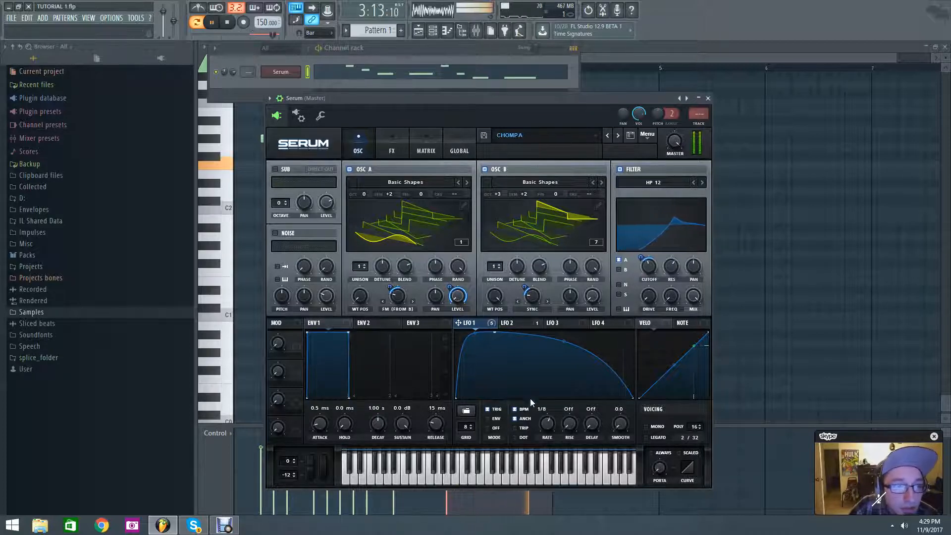
left_click_drag(547, 425, 548, 427)
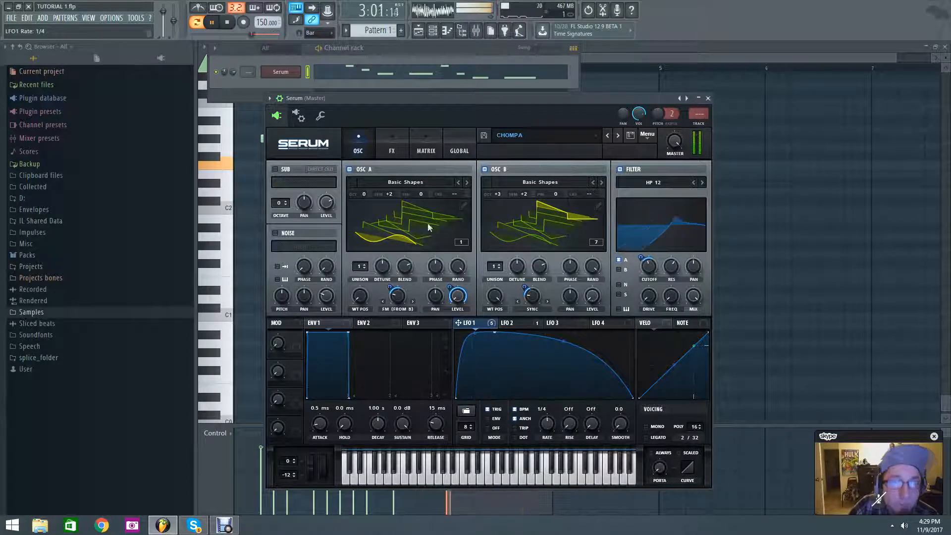
left_click(227, 25)
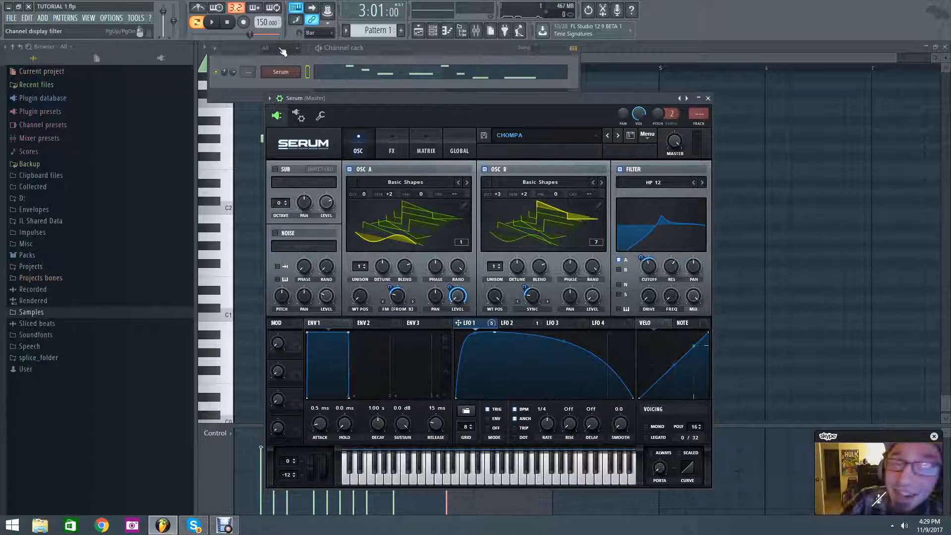
- Move the Serum window down and to the left and shift the channel rack slightly left
left_click_drag(449, 98, 417, 112)
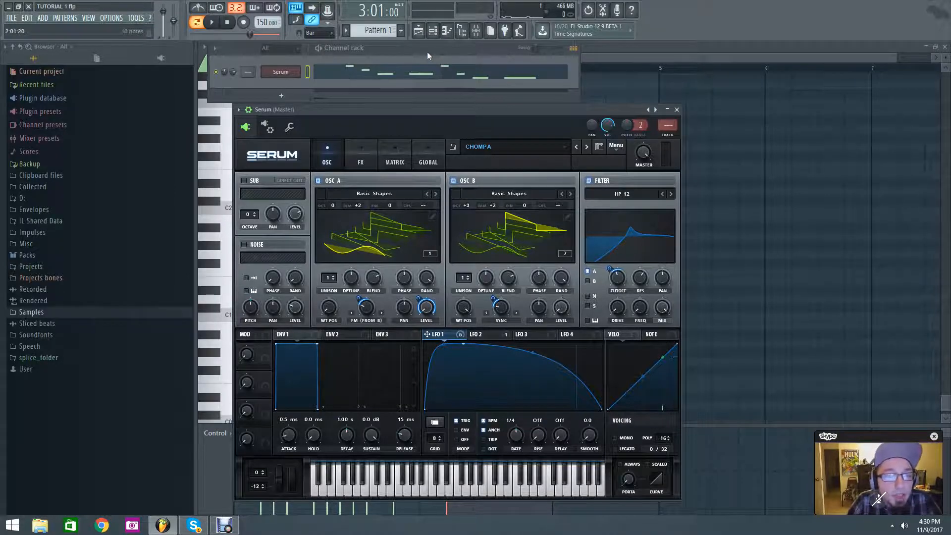
left_click_drag(427, 51, 419, 50)
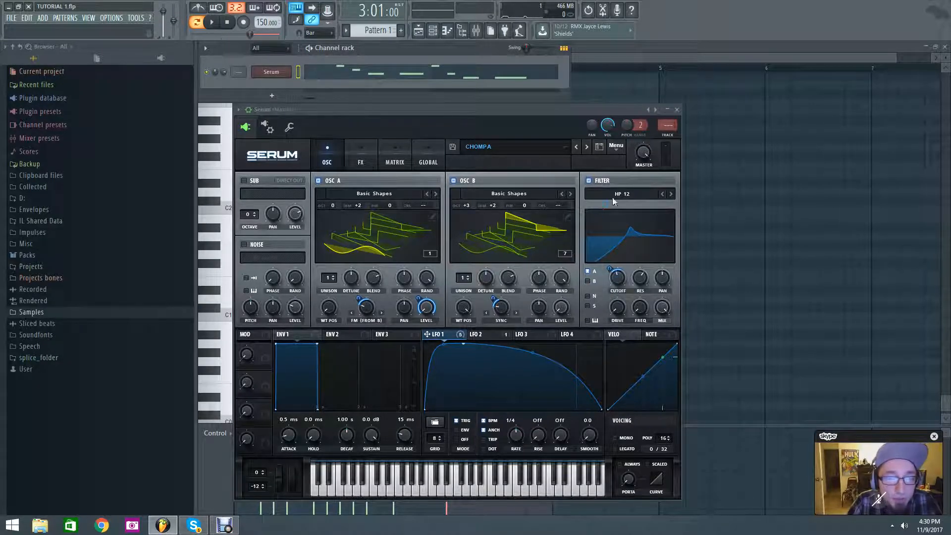
- Review the filter's Multi types and choose HP 12
left_click(637, 194)
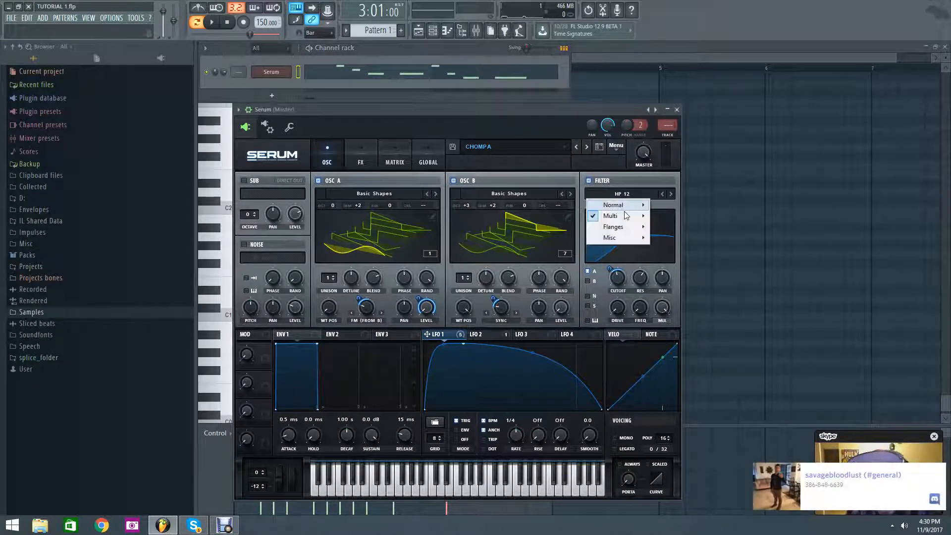
mouse_move(625, 215)
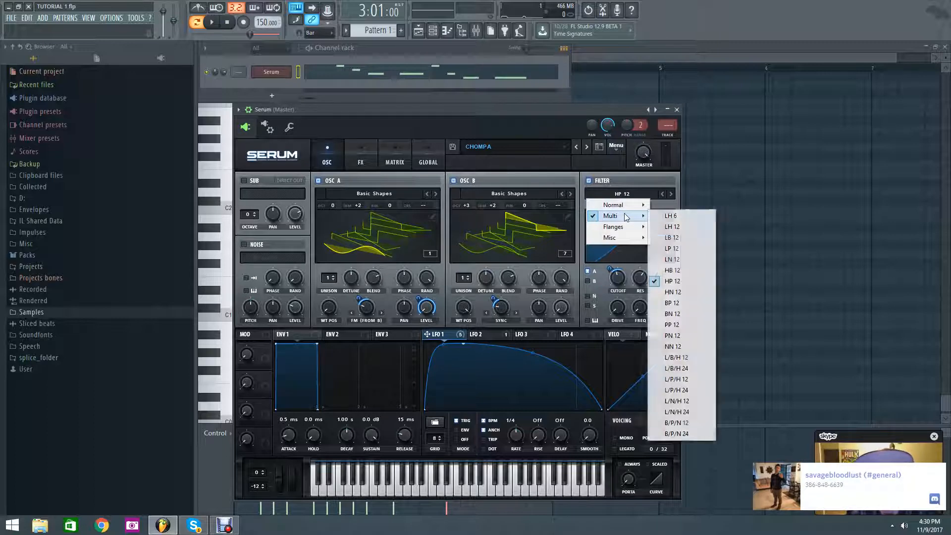
left_click(680, 280)
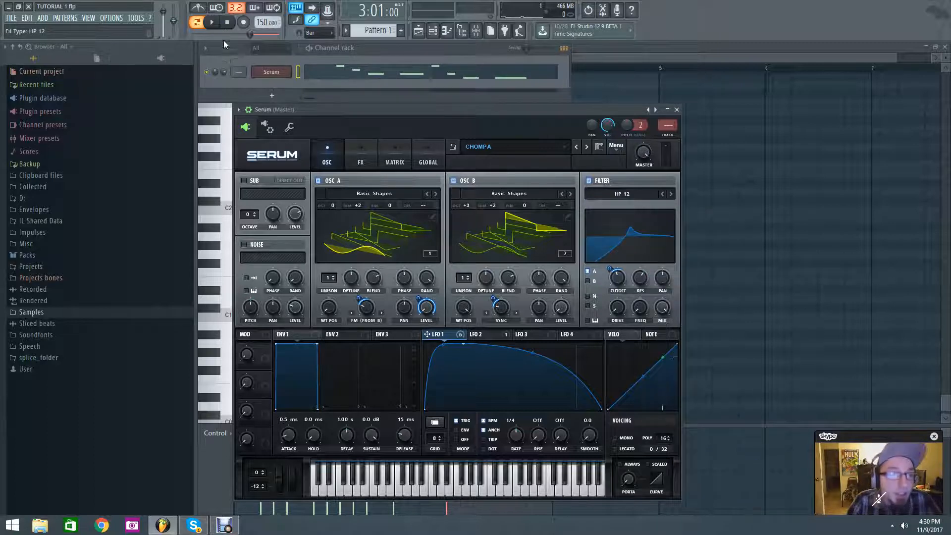